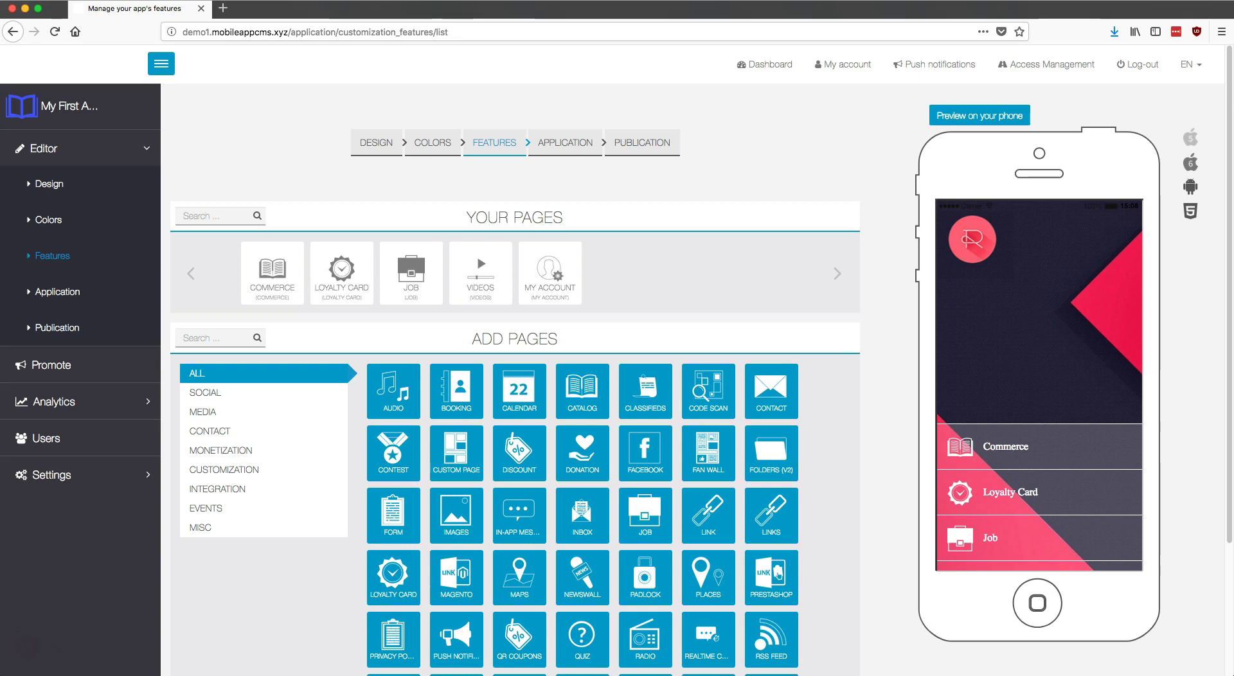
# - Open the Videos page settings and start a new YouTube gallery named MonsieurMV
pyautogui.click(483, 275)
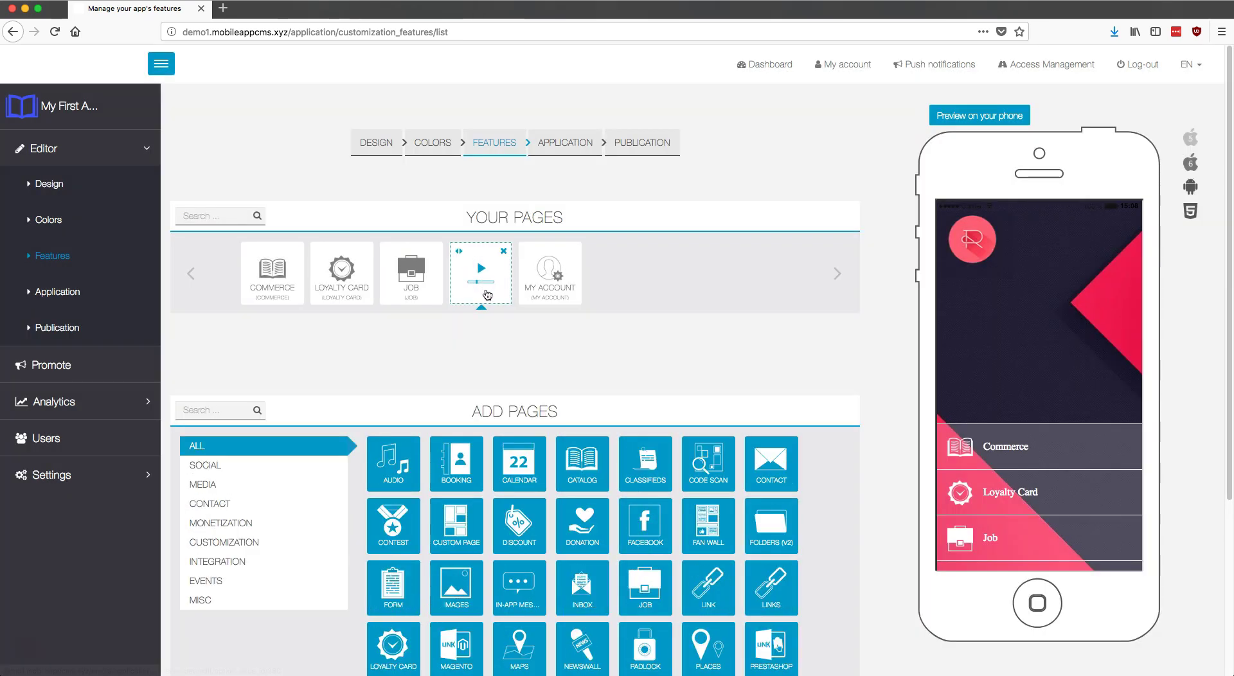
pyautogui.click(828, 427)
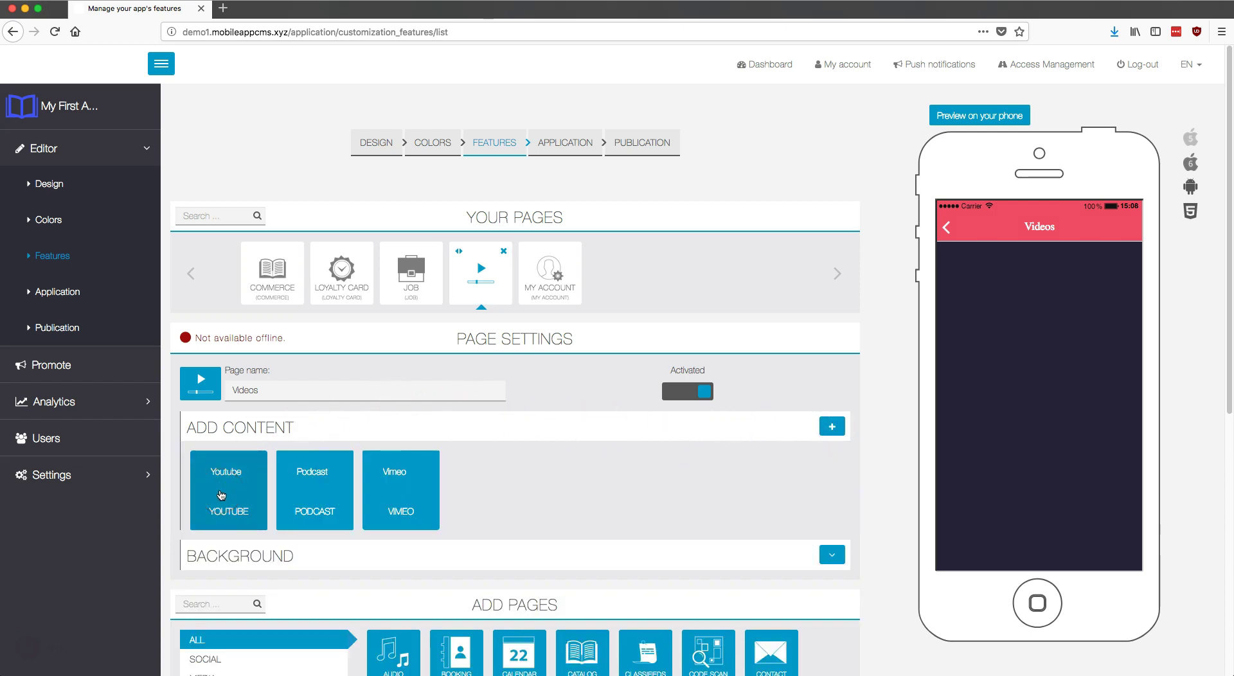
pyautogui.click(221, 495)
pyautogui.click(320, 489)
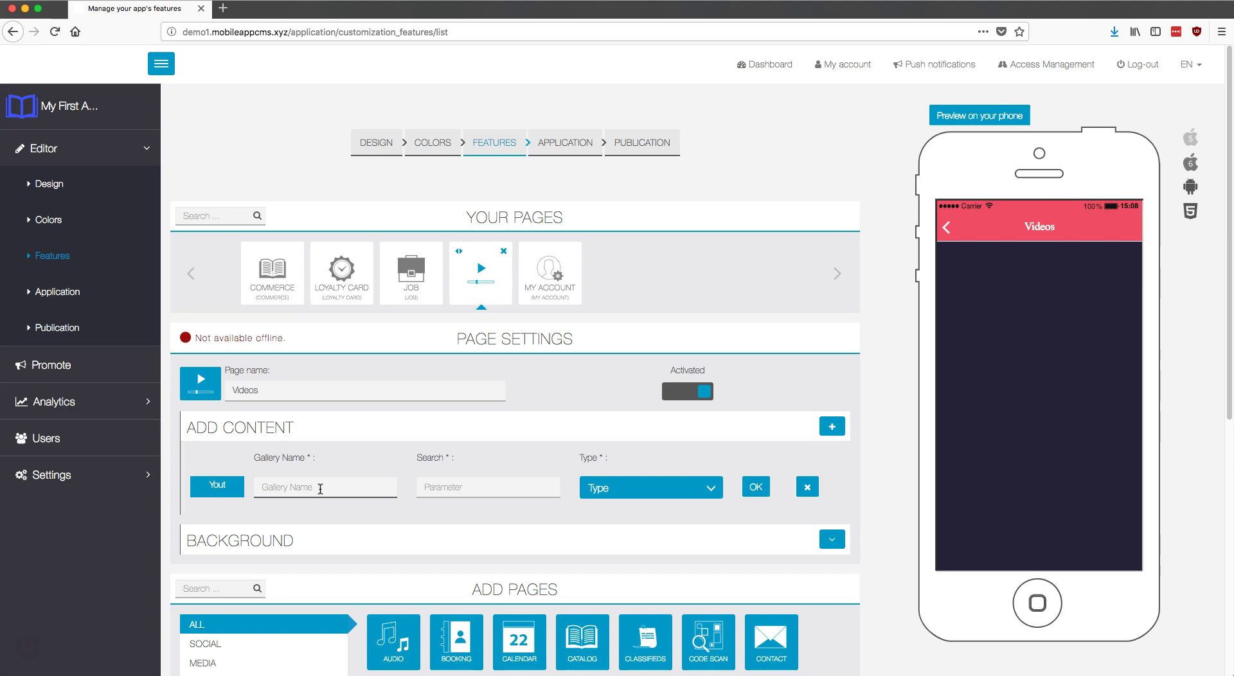
pyautogui.write('MonsieurMV')
# - Set the YouTube gallery's search parameter to monsieurmv without the URL prefix, choose the Channel type and save the gallery
pyautogui.click(529, 487)
pyautogui.write('https://youtube.com/user/monsieurmv')
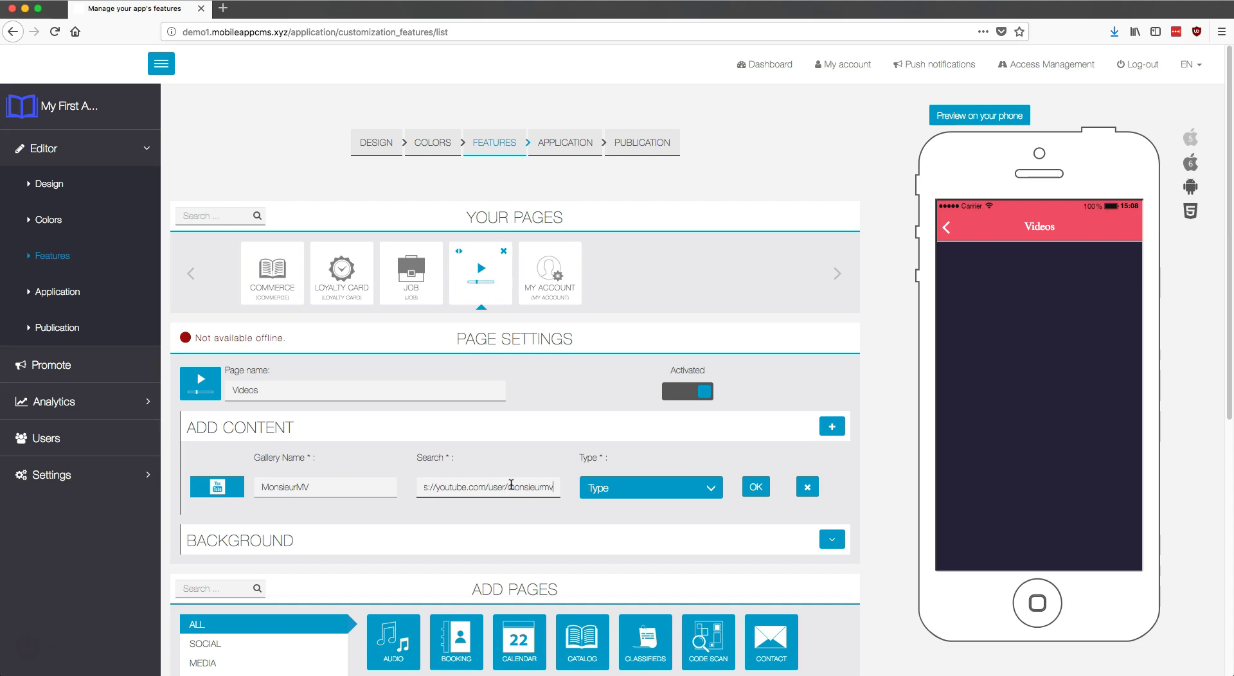
pyautogui.moveTo(508, 487); pyautogui.dragTo(392, 490)
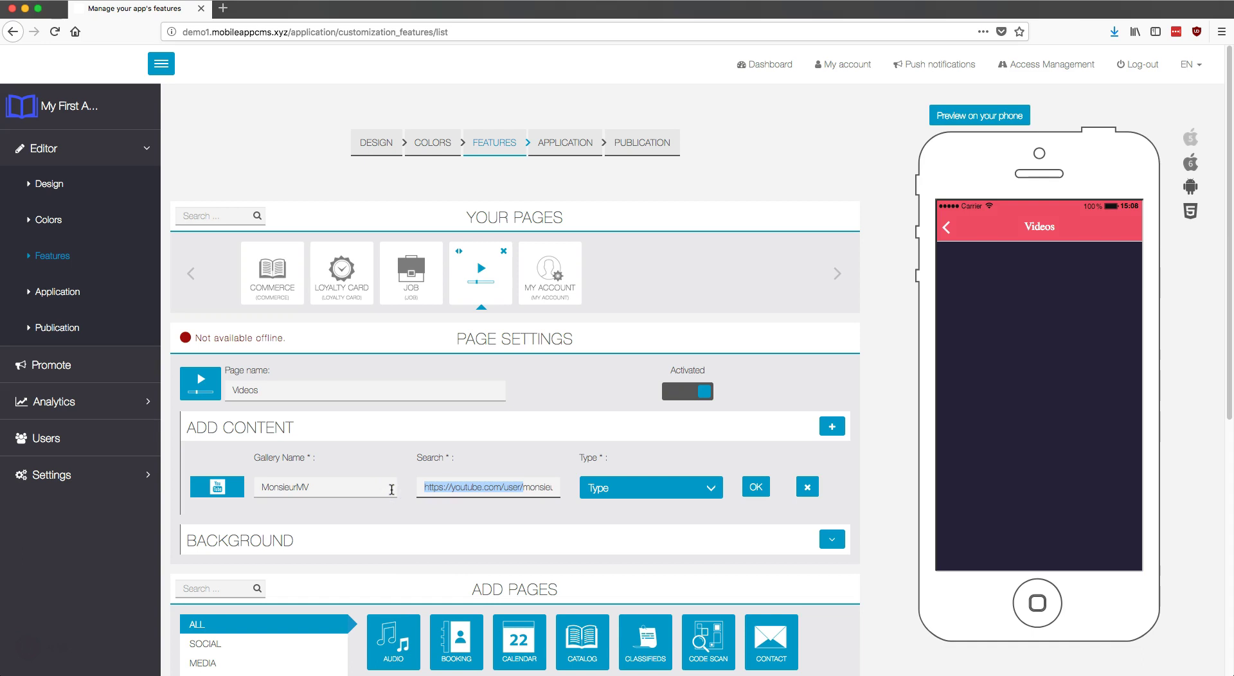
pyautogui.press('BackSpace')
pyautogui.moveTo(490, 490); pyautogui.dragTo(390, 491)
pyautogui.click(641, 491)
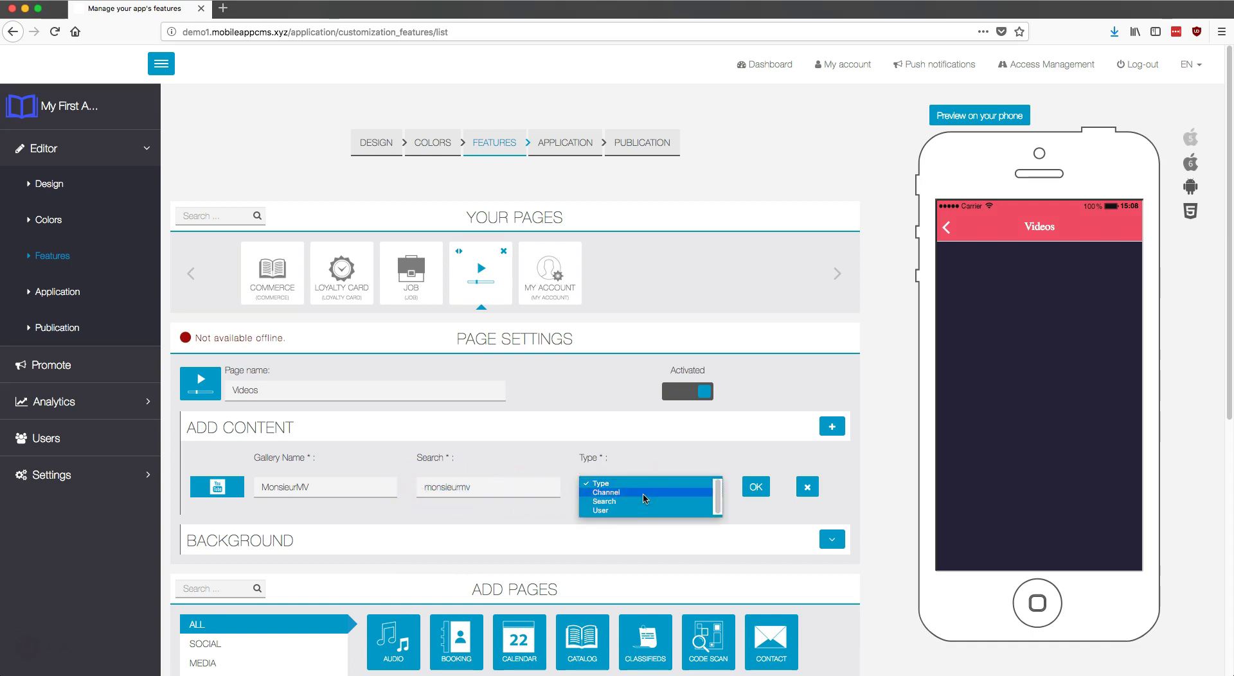
pyautogui.click(643, 498)
pyautogui.click(758, 487)
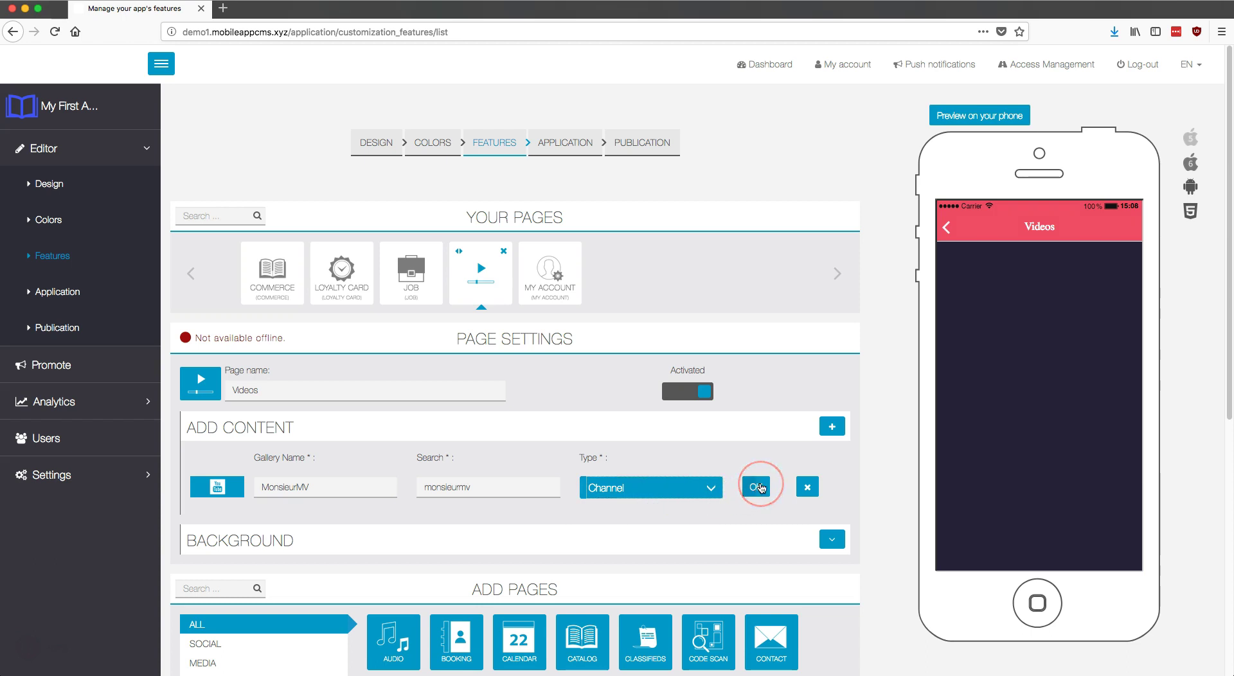
pyautogui.click(758, 487)
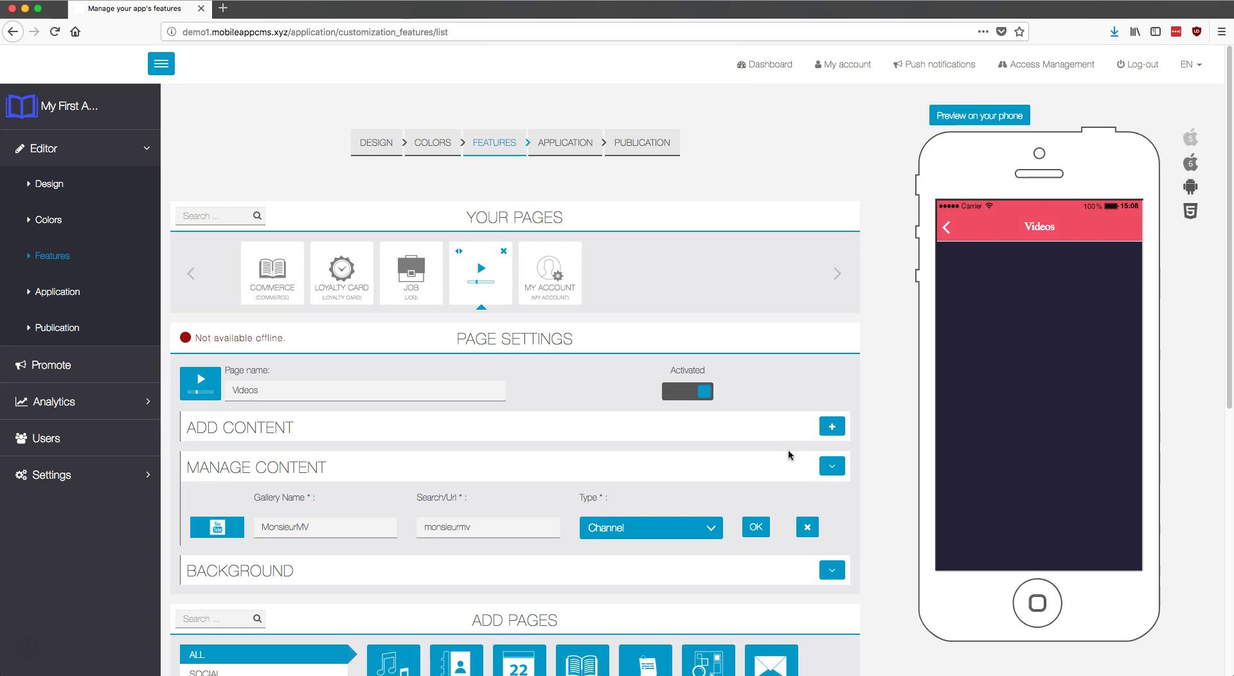
# - Start a second YouTube gallery in the Videos page and name it Search Zelda
pyautogui.click(831, 427)
pyautogui.click(831, 427)
pyautogui.click(249, 507)
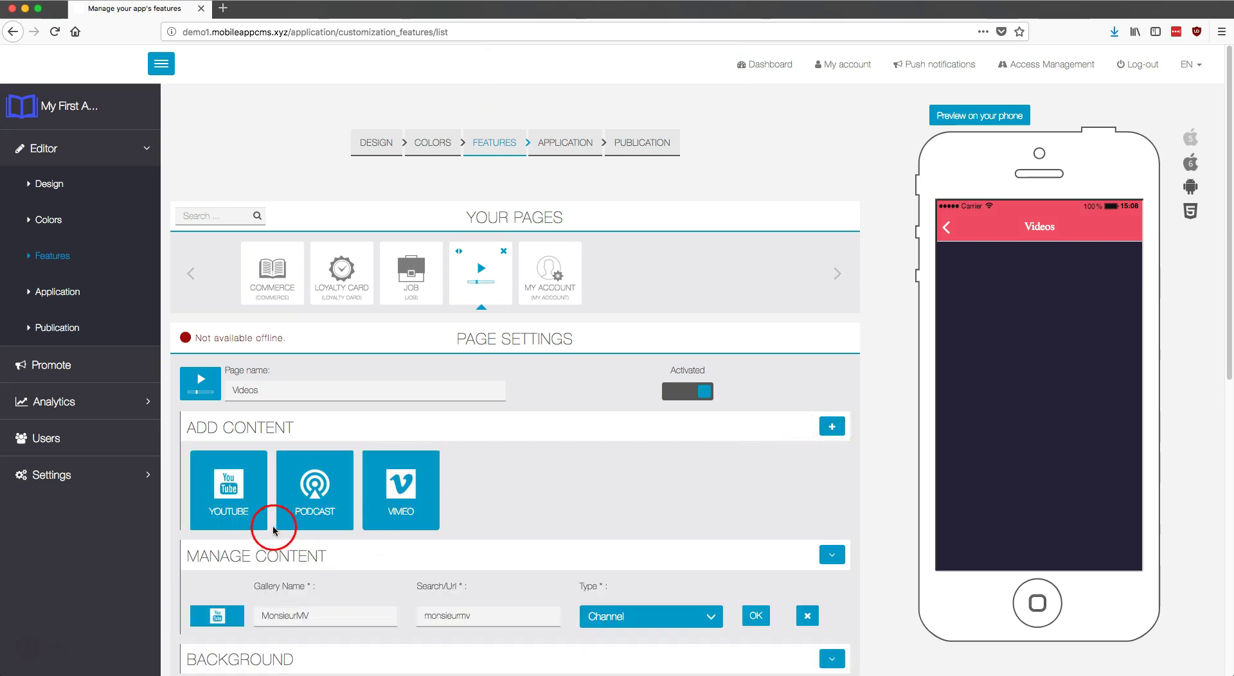
pyautogui.click(299, 487)
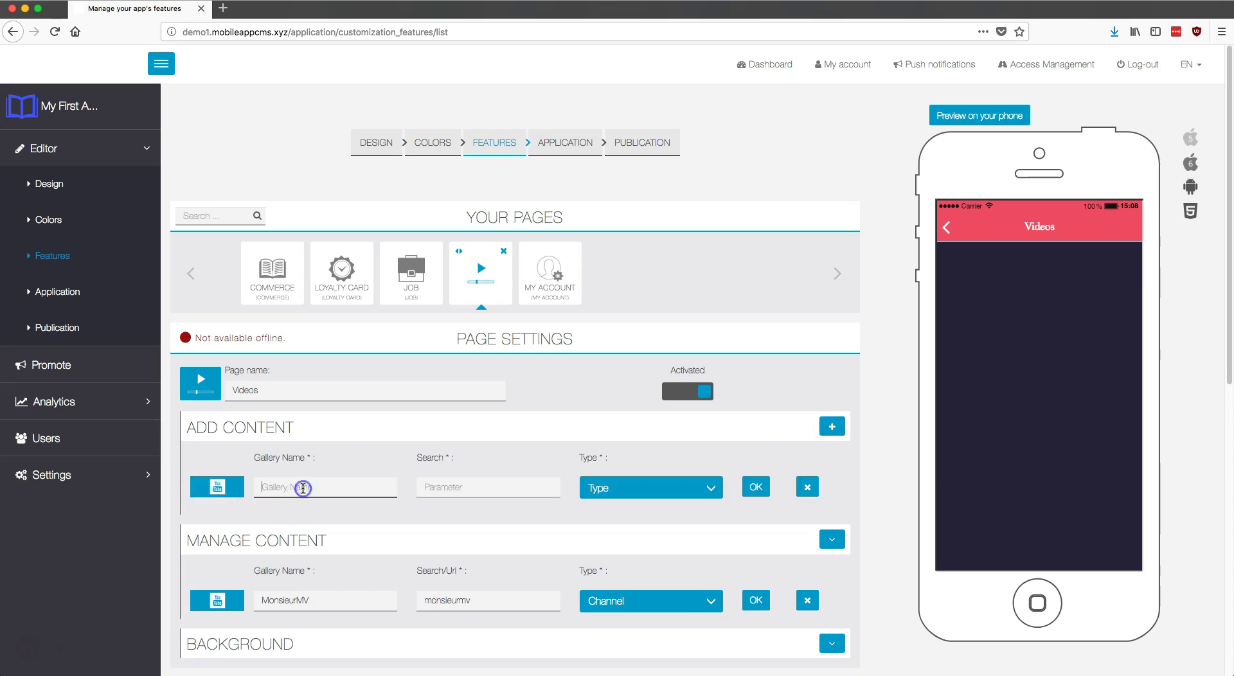
pyautogui.write('Search Ze')
# - Set the Search Zelda gallery's parameter to Zelda, choose the Search type and save the gallery
pyautogui.click(455, 487)
pyautogui.write('Zelda')
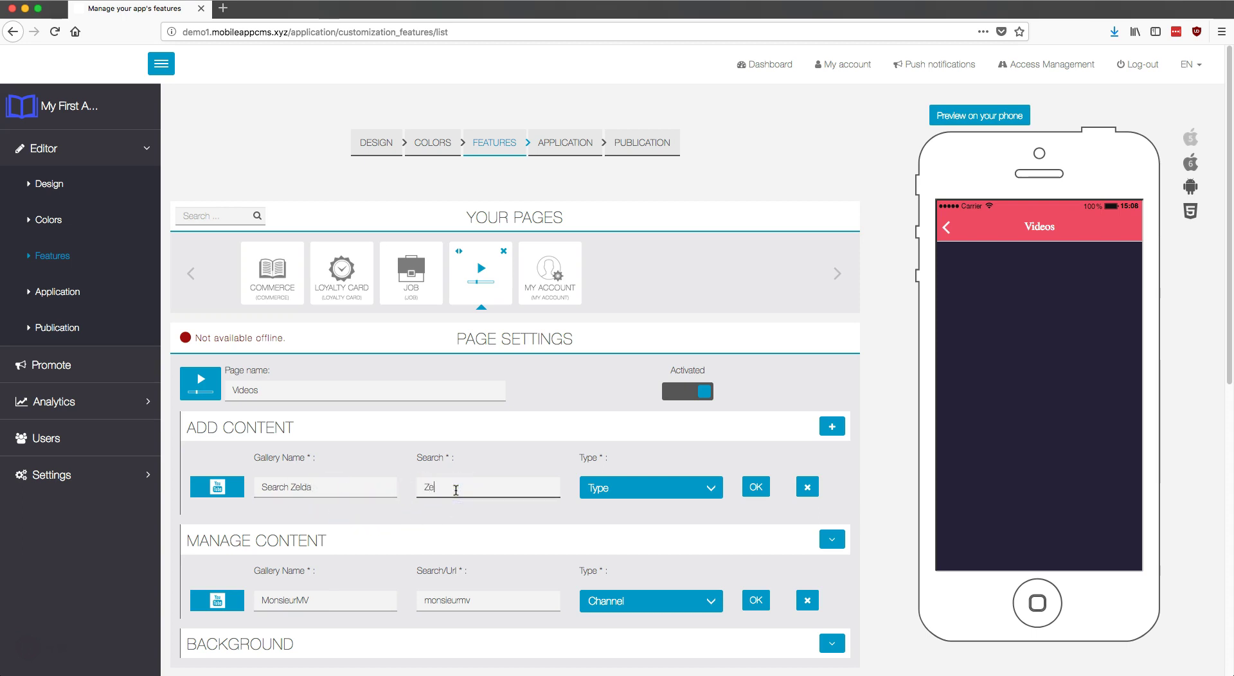
pyautogui.click(642, 488)
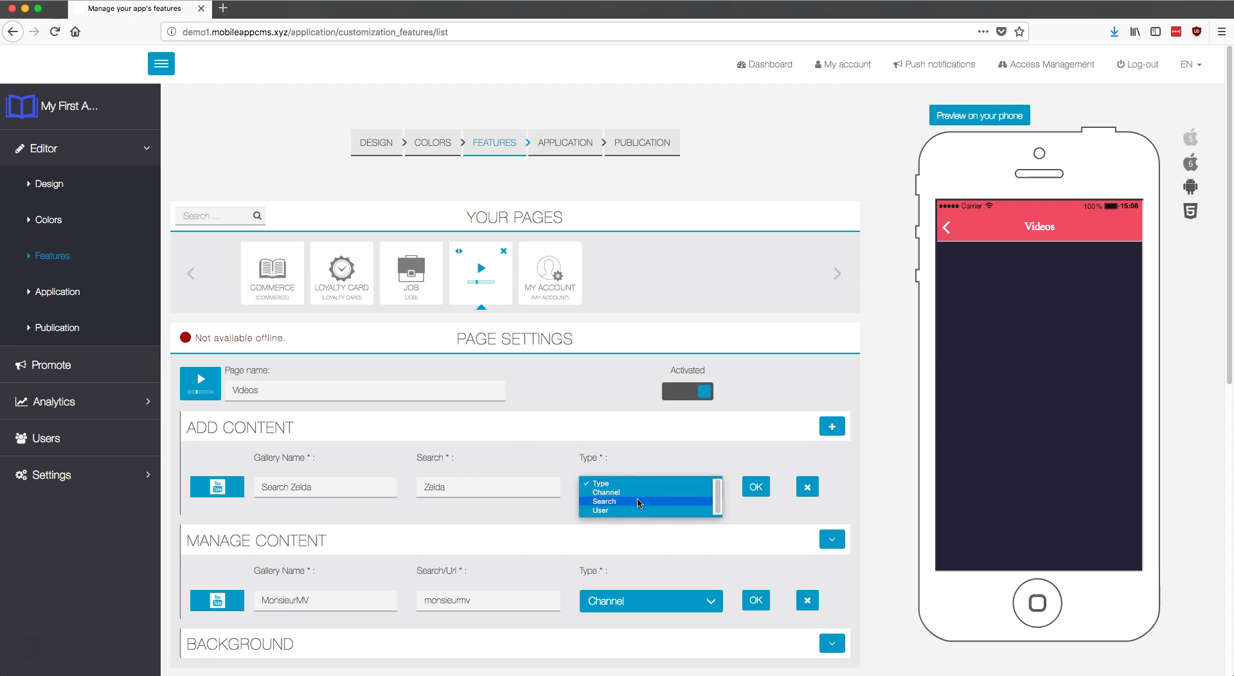
pyautogui.click(636, 501)
pyautogui.click(754, 488)
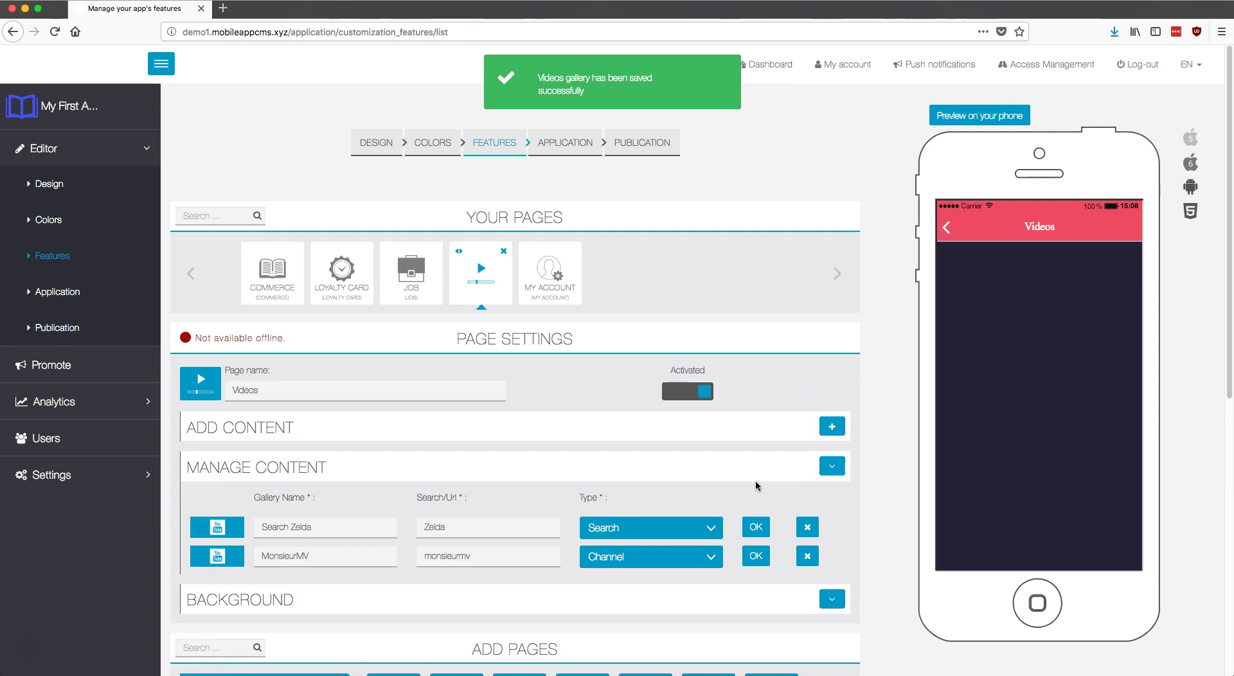
# - Reload the features page and reopen the Videos page to refresh the phone preview
pyautogui.click(761, 461)
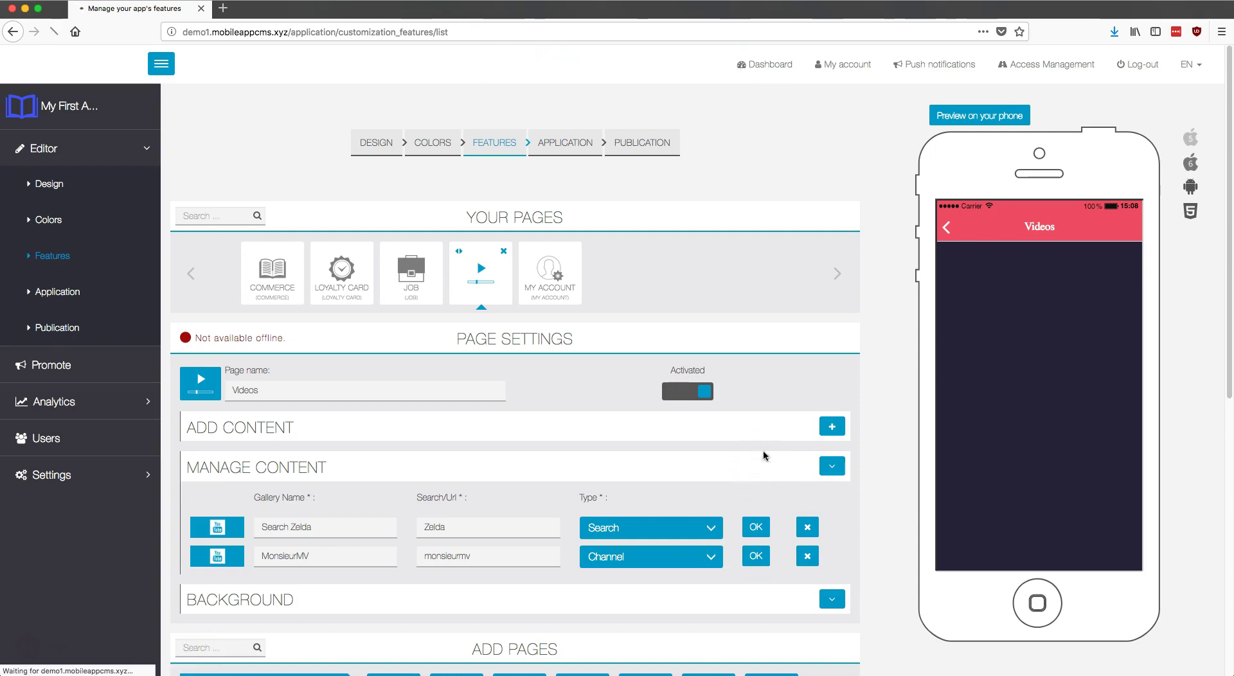
pyautogui.click(745, 437)
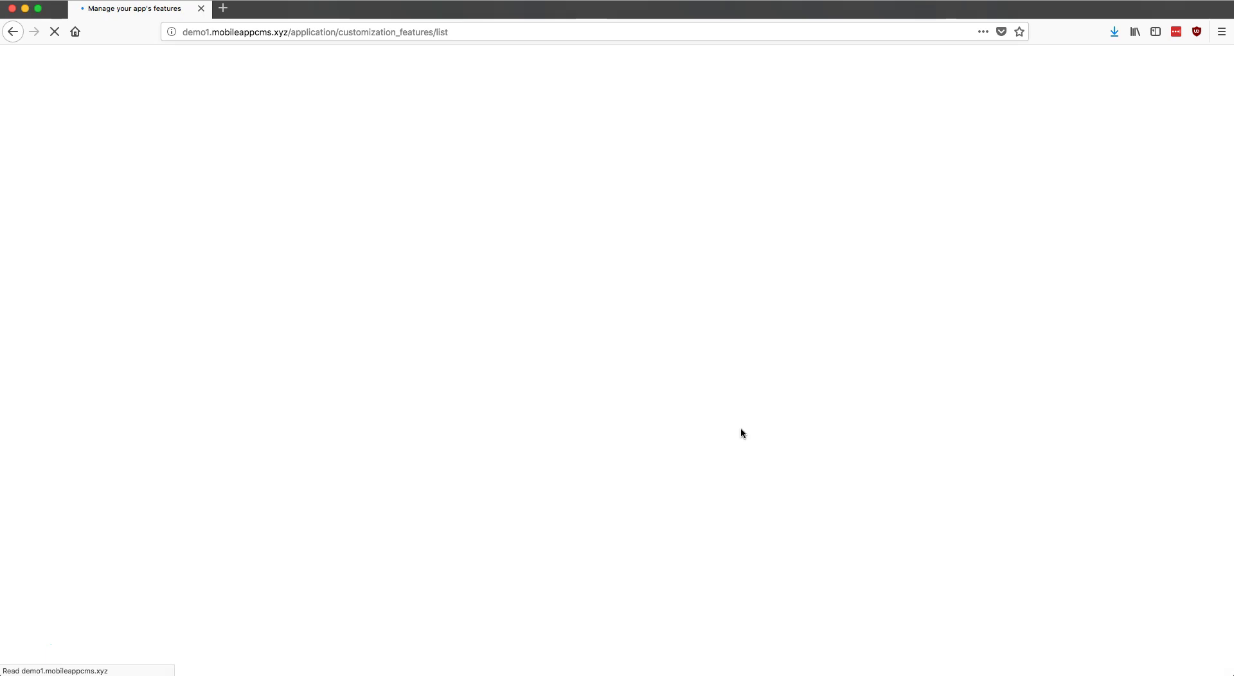
pyautogui.click(646, 334)
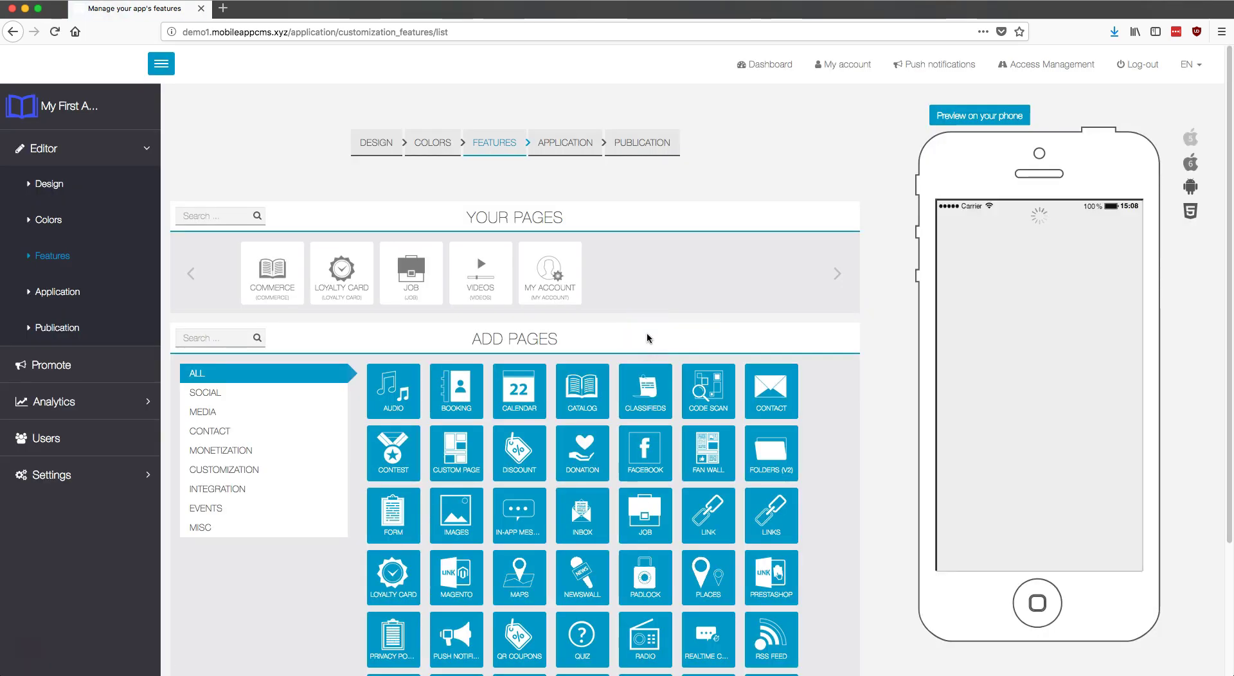
pyautogui.click(480, 281)
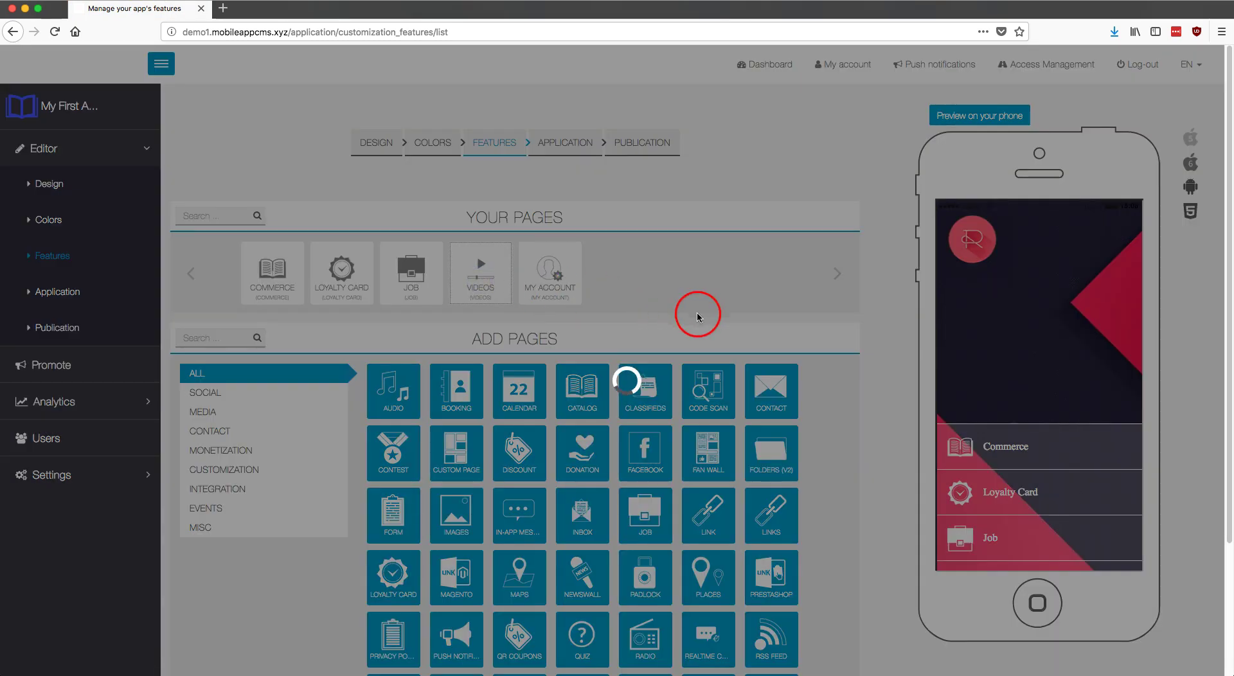
pyautogui.click(733, 318)
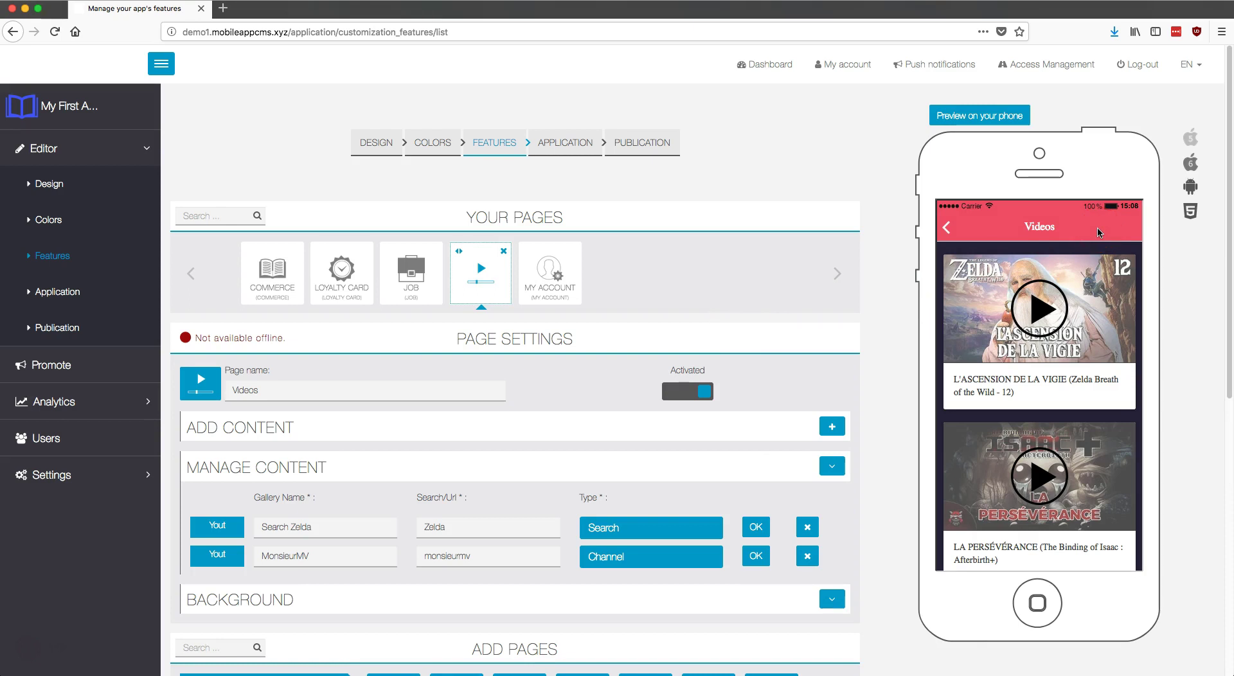
# - Switch the phone preview of the Videos page to the Search Zelda gallery
pyautogui.click(1132, 224)
pyautogui.click(1111, 257)
pyautogui.click(1096, 286)
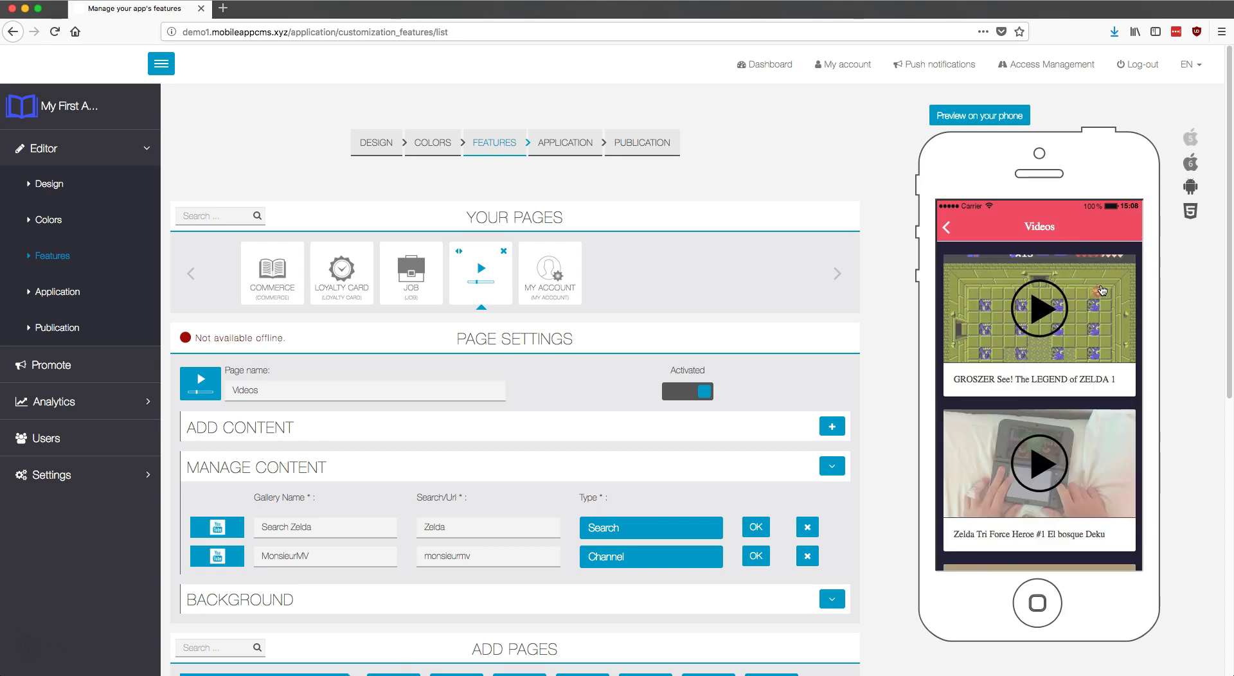
# - Start a new podcast gallery in the Videos page and name it Nasa Podcast
pyautogui.click(838, 430)
pyautogui.click(807, 434)
pyautogui.click(480, 426)
pyautogui.click(313, 480)
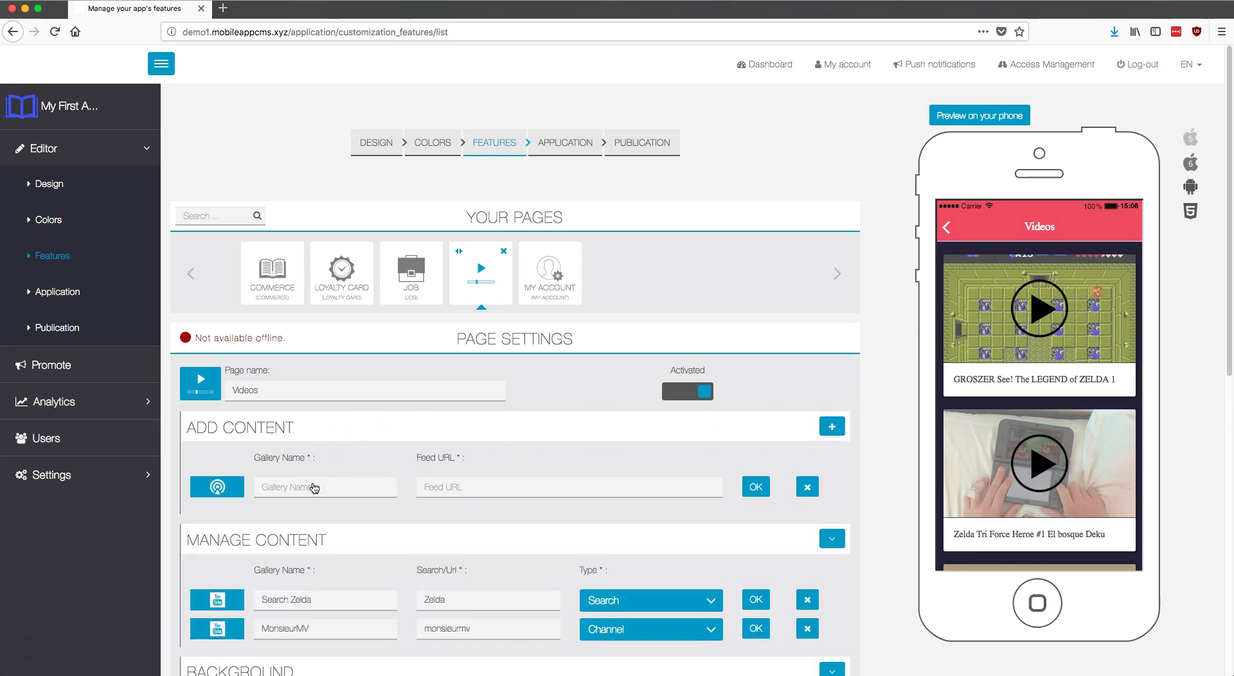
pyautogui.click(313, 483)
pyautogui.write('Nan')
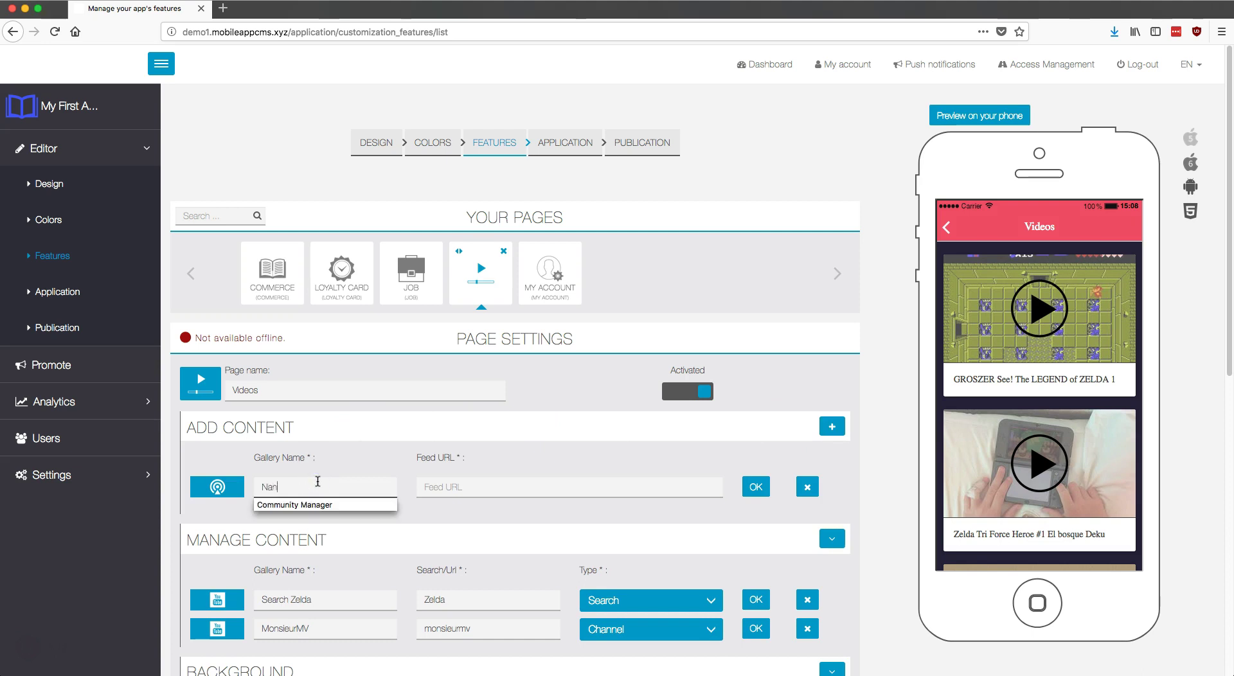
pyautogui.press('BackSpace')
pyautogui.write('sa Podcast')
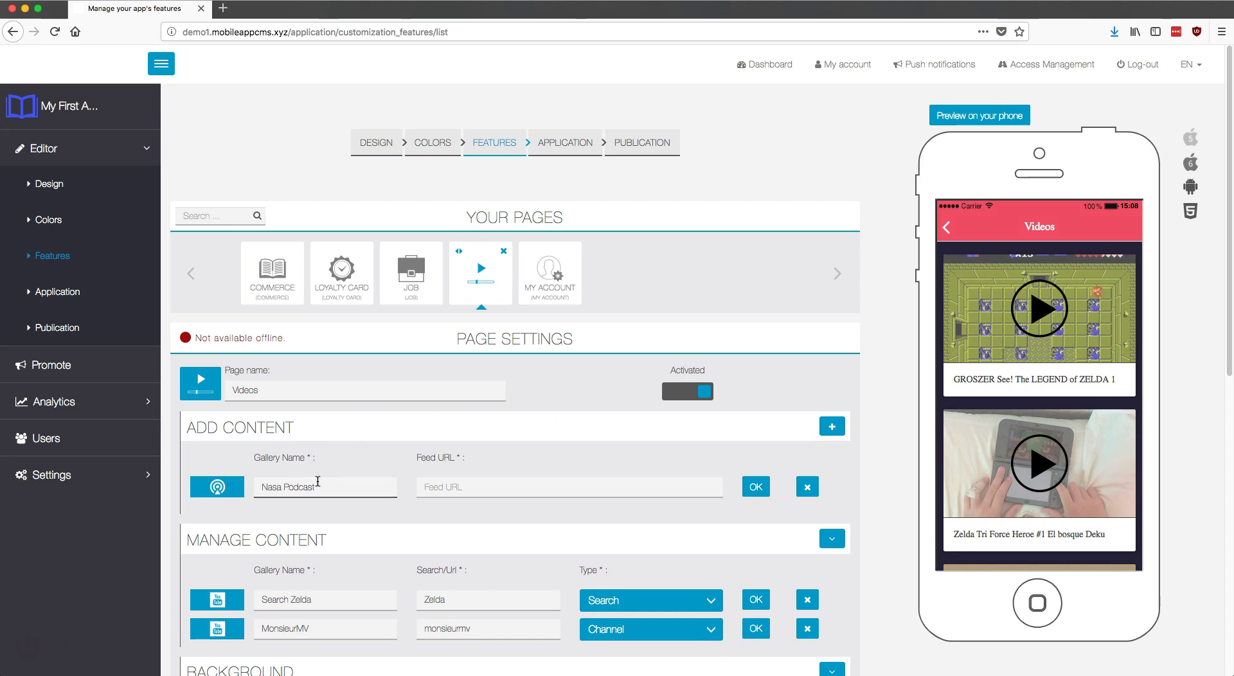
pyautogui.click(353, 463)
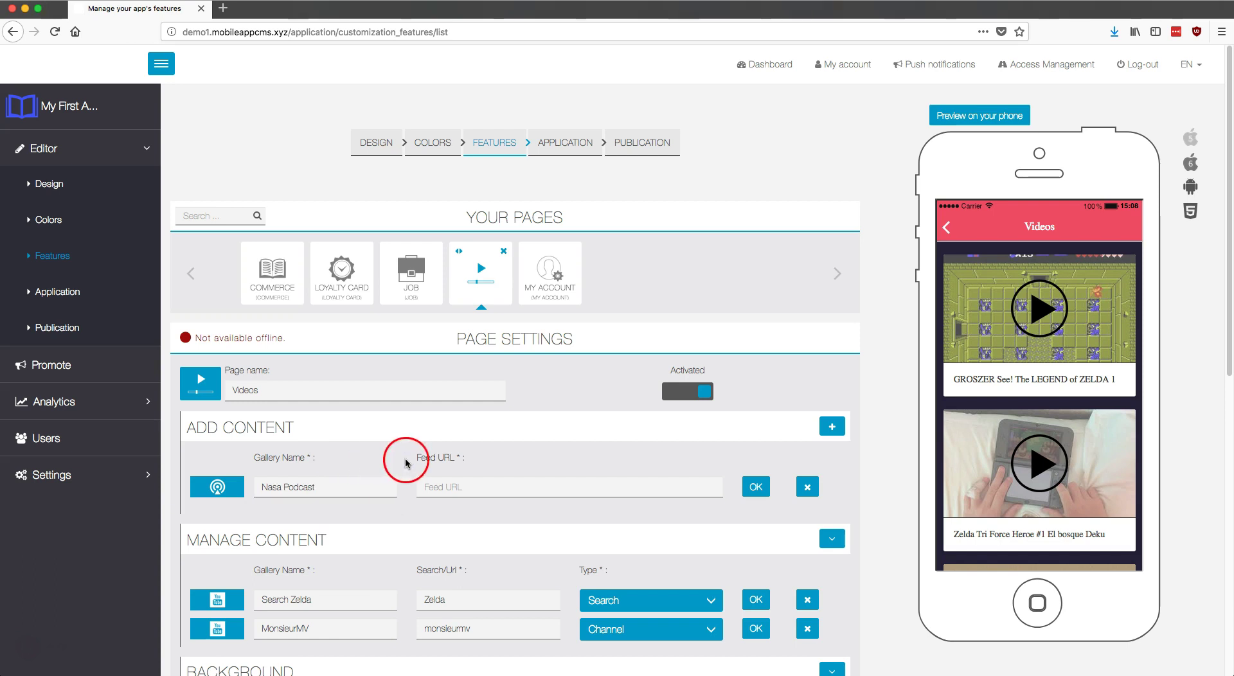
pyautogui.click(487, 492)
pyautogui.write('https://www.nasa.gov/rss/dyn/NASAcast_vodcast.rss')
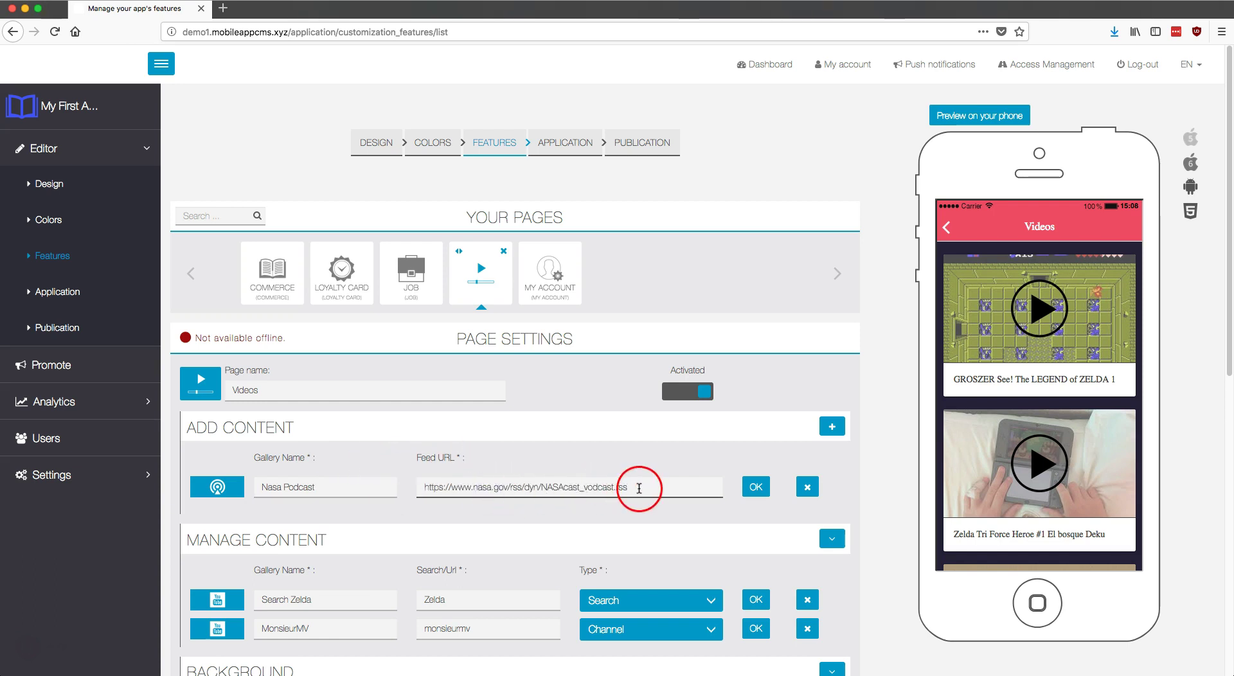
pyautogui.click(750, 491)
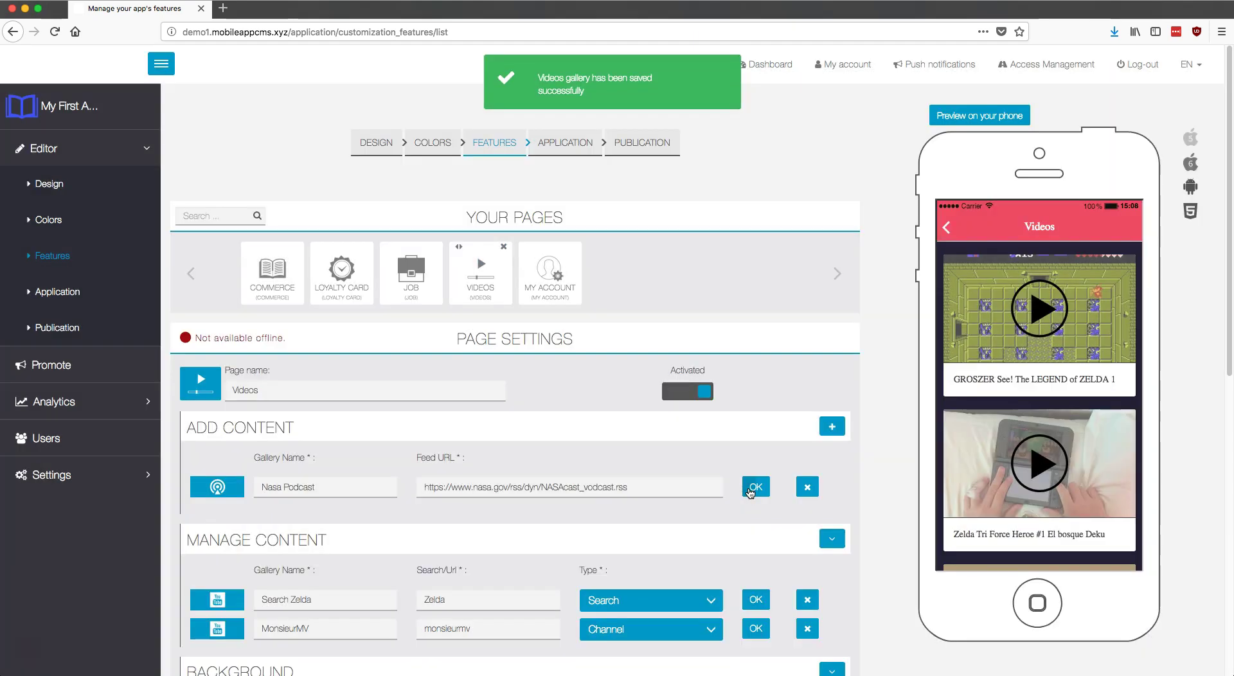
# - Start a new Vimeo gallery in the Videos page and name it NASA Video
pyautogui.click(831, 428)
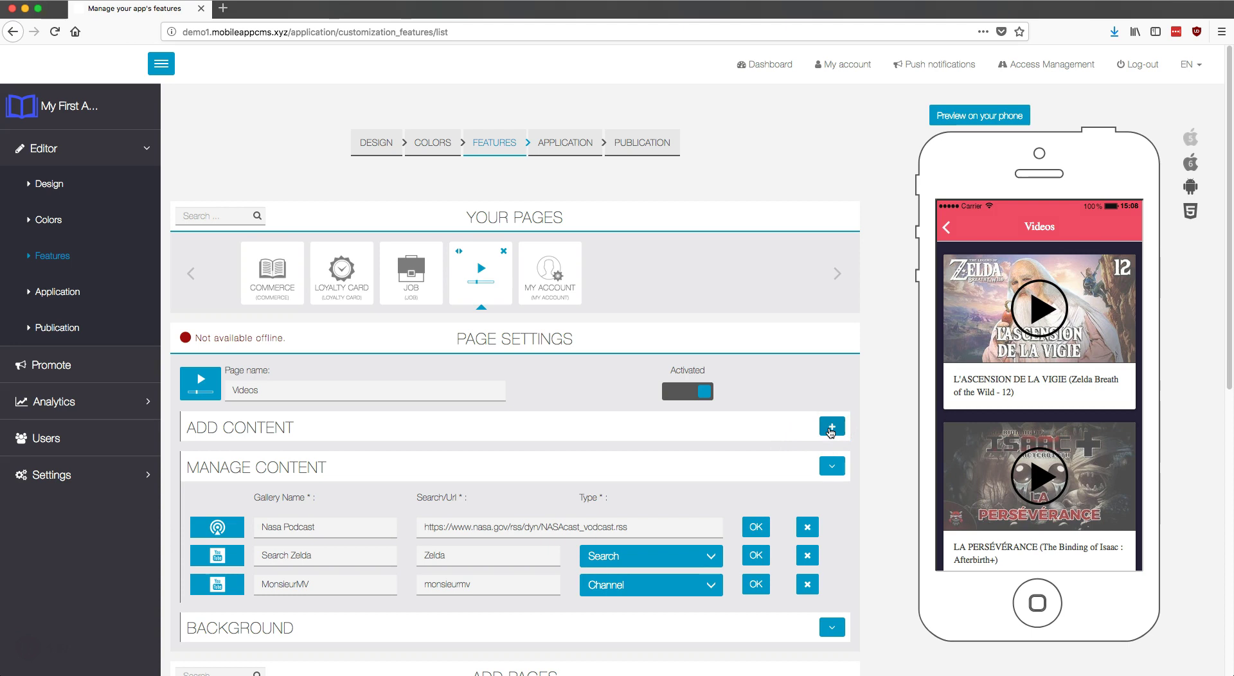
pyautogui.click(830, 429)
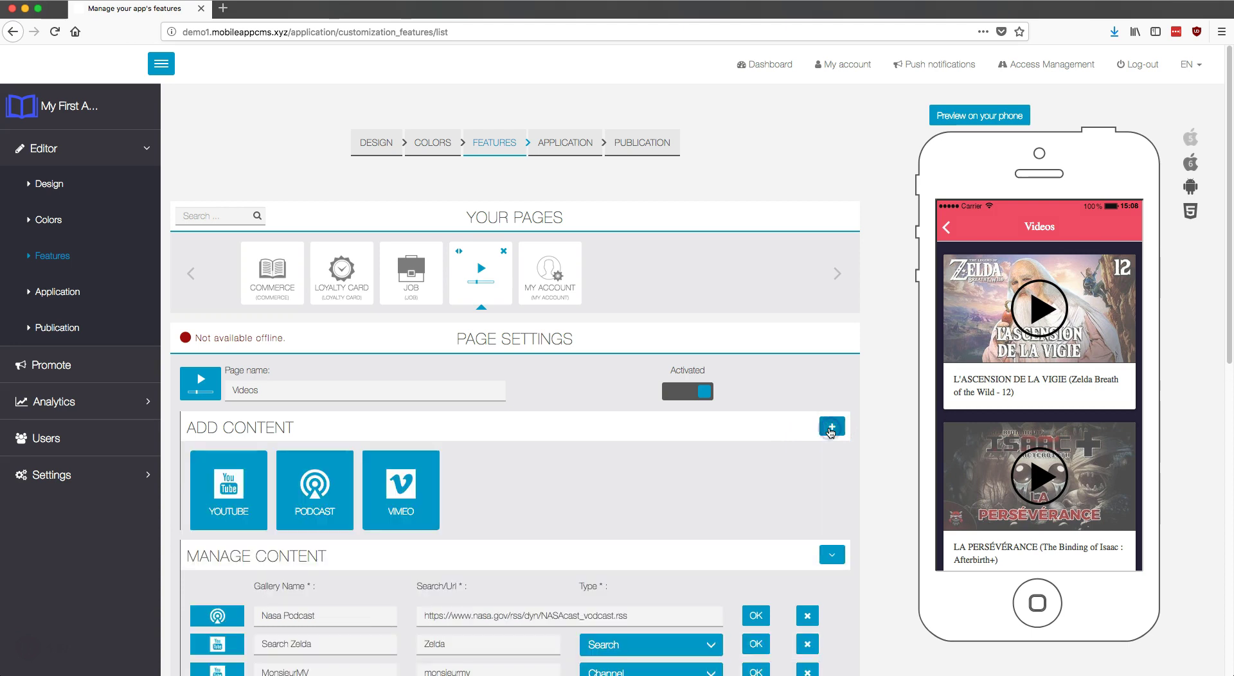
pyautogui.click(425, 496)
pyautogui.click(448, 462)
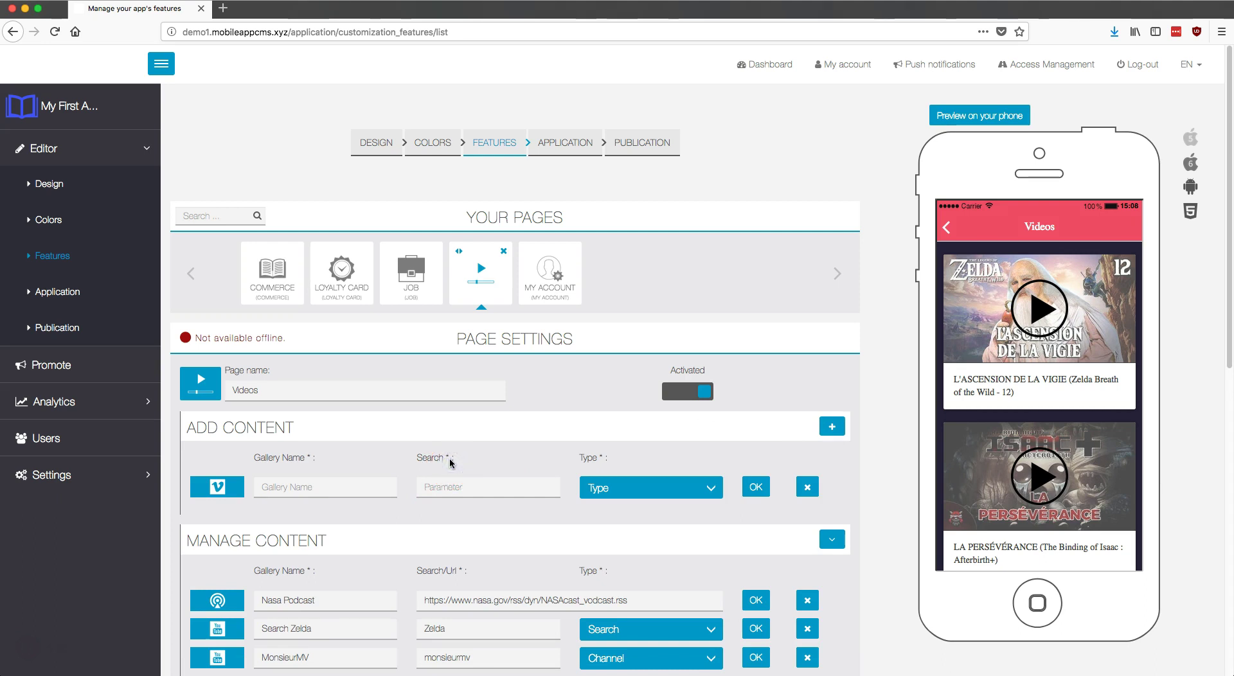
pyautogui.click(359, 479)
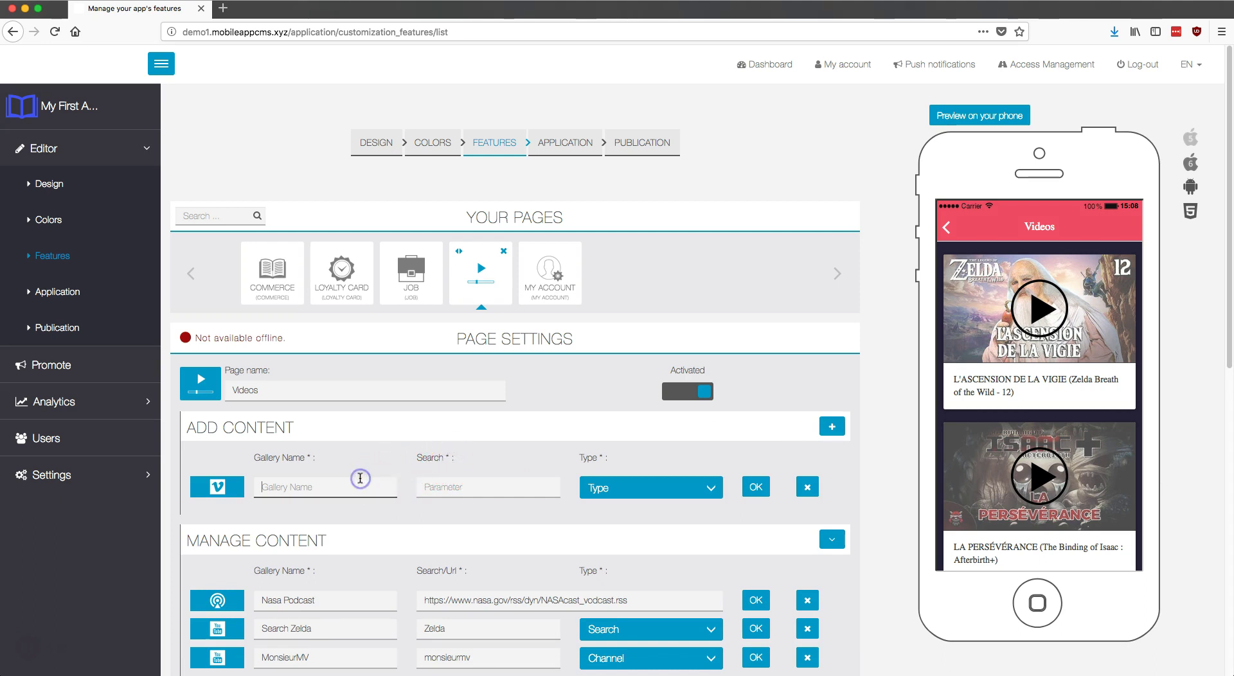
pyautogui.write('NASA Video')
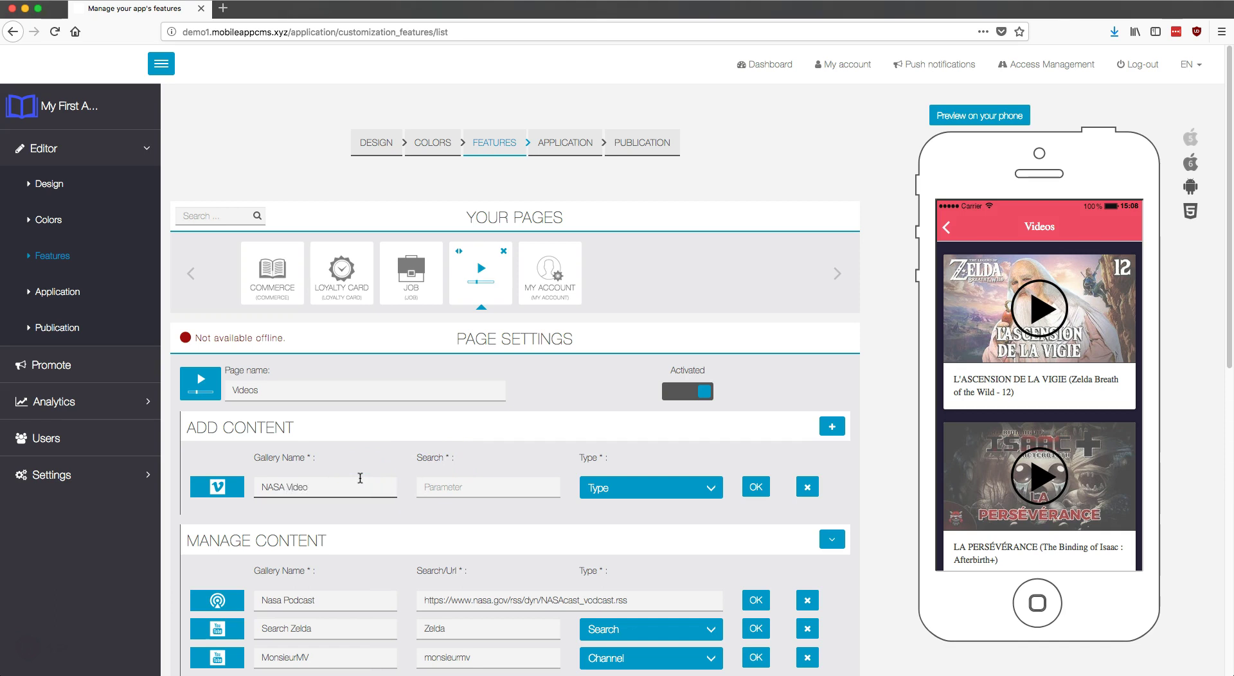
# - Set the Vimeo gallery's search parameter to scienceatnasa without the URL prefix, choose the User type and save the gallery
pyautogui.click(460, 478)
pyautogui.write('https://vimeo.com/scienceatnasa')
pyautogui.click(495, 490)
pyautogui.moveTo(495, 490); pyautogui.dragTo(399, 487)
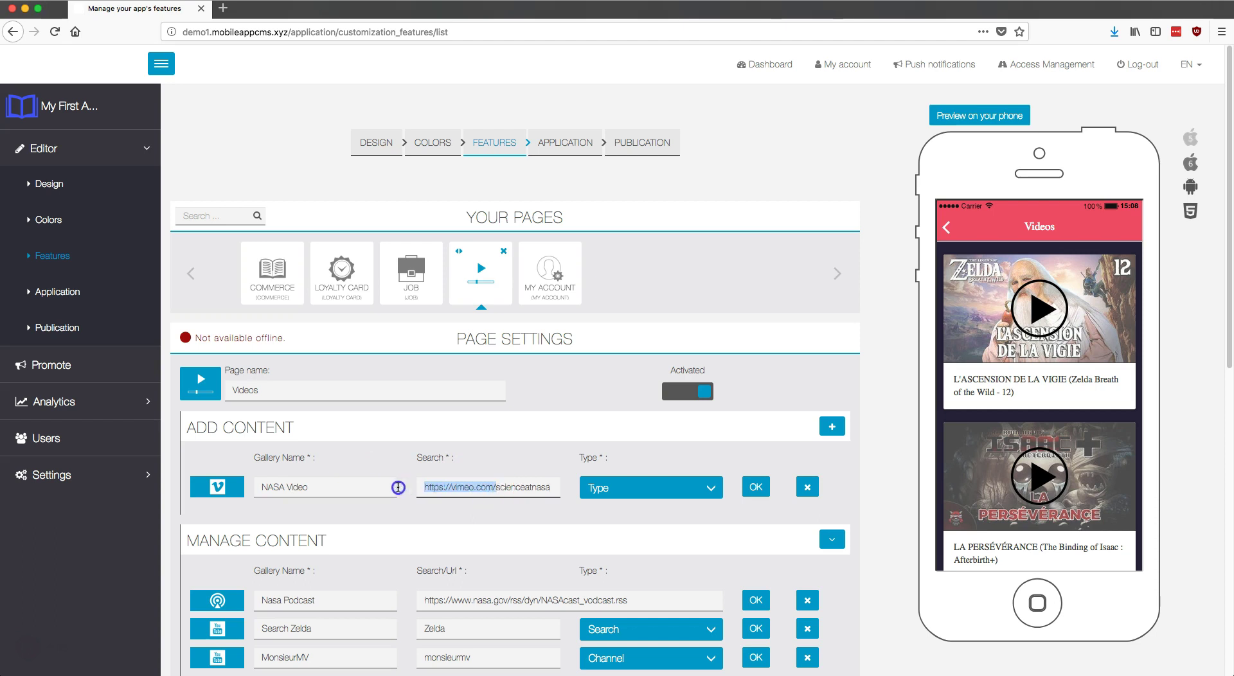
pyautogui.press('BackSpace')
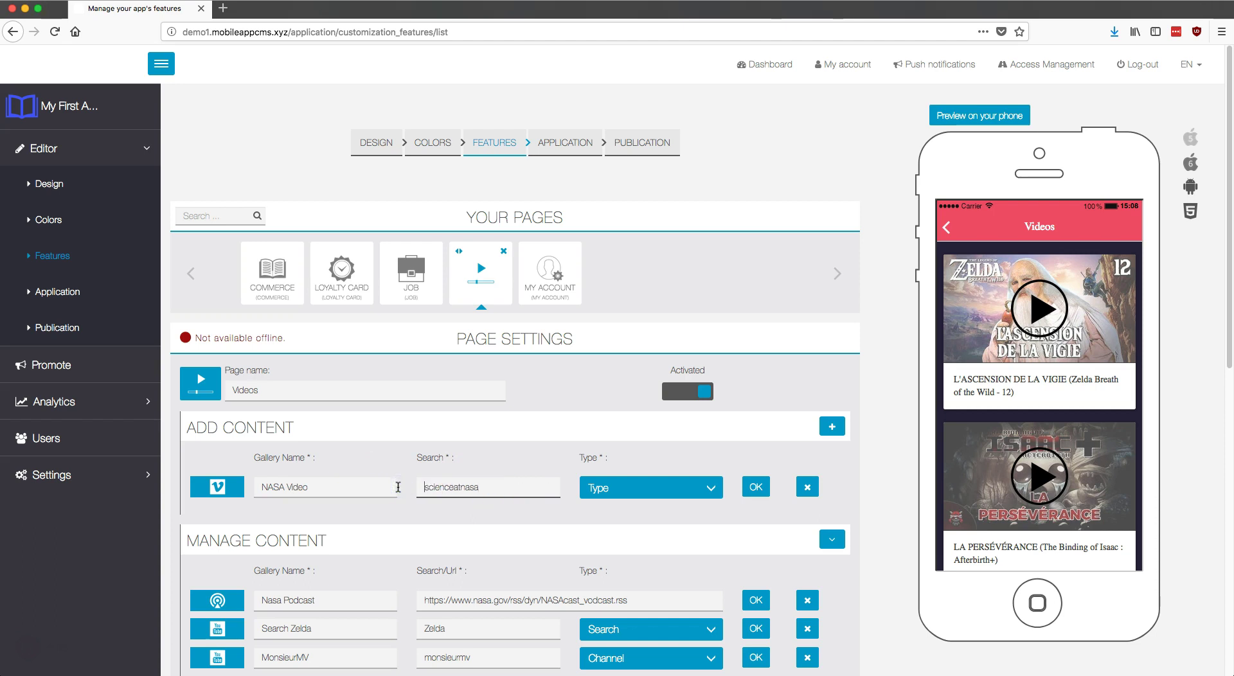
pyautogui.click(597, 486)
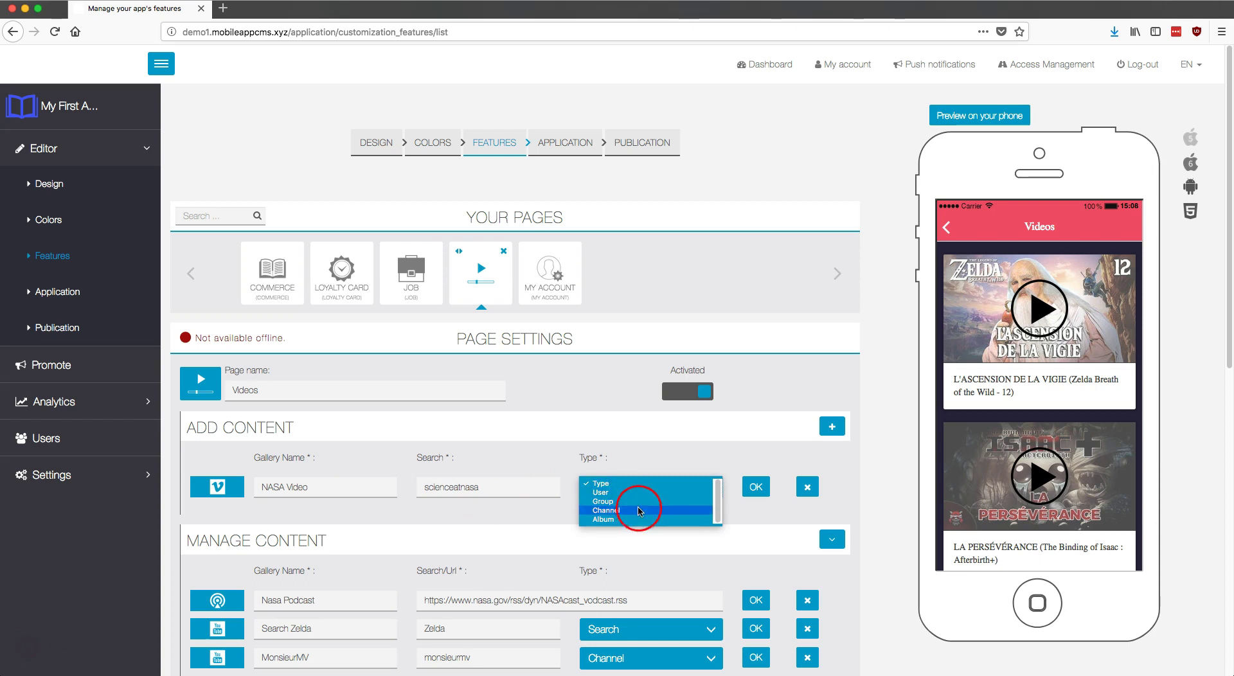
pyautogui.click(640, 492)
pyautogui.click(756, 487)
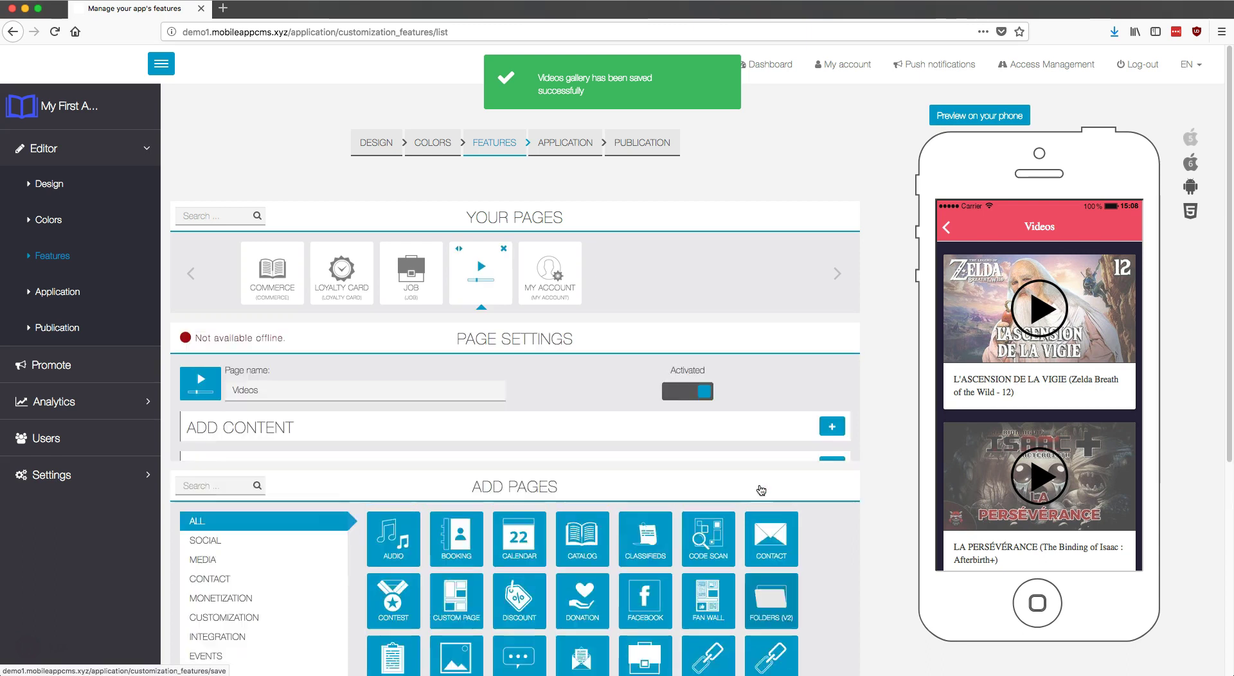
# - Refresh the features page and reopen the Videos page with the podcast and Vimeo galleries included
pyautogui.click(785, 412)
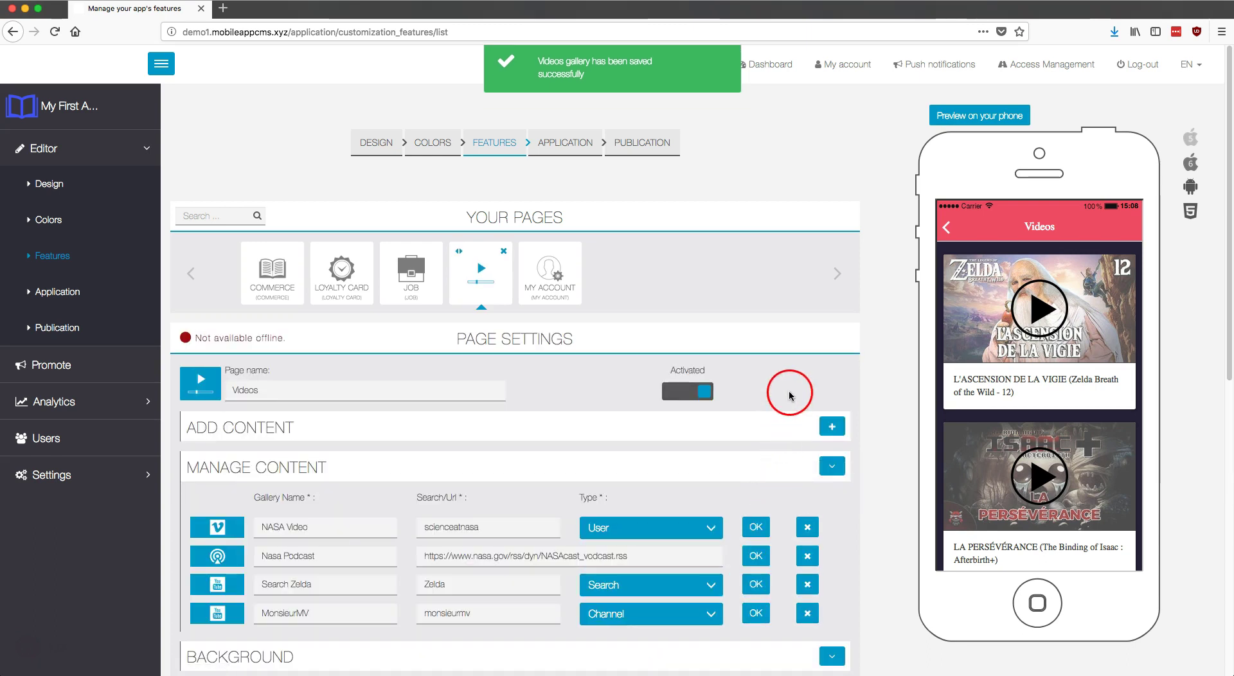
pyautogui.click(789, 393)
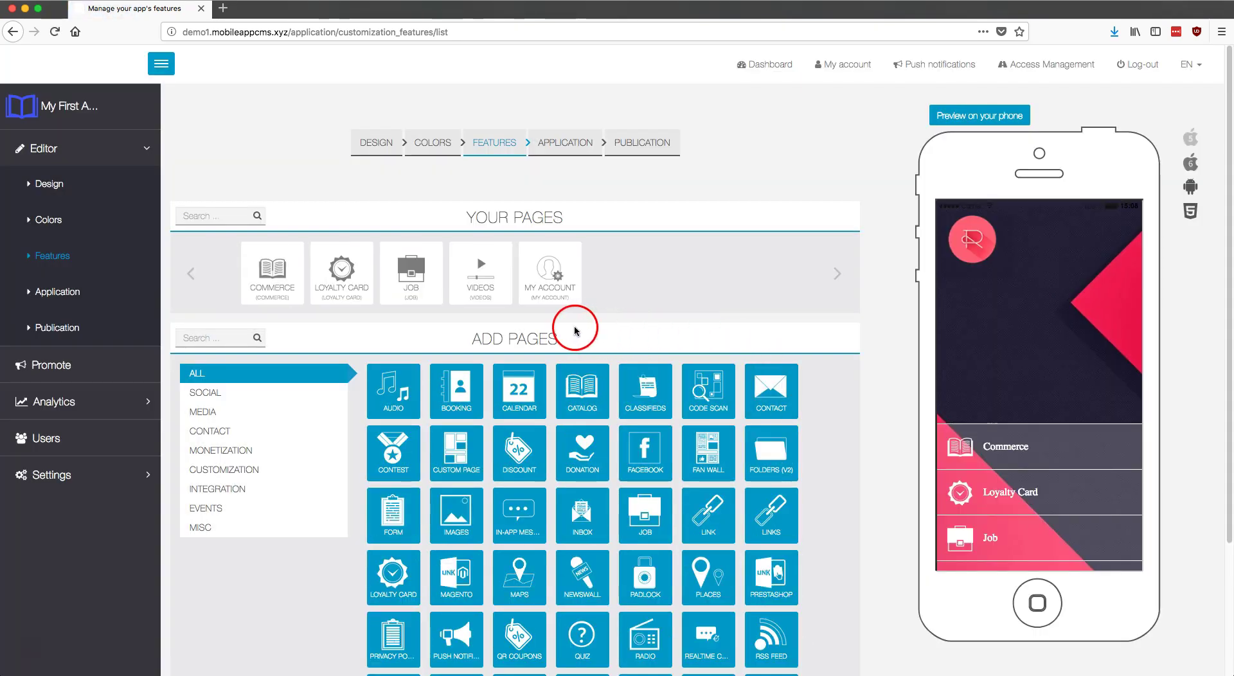
pyautogui.click(482, 273)
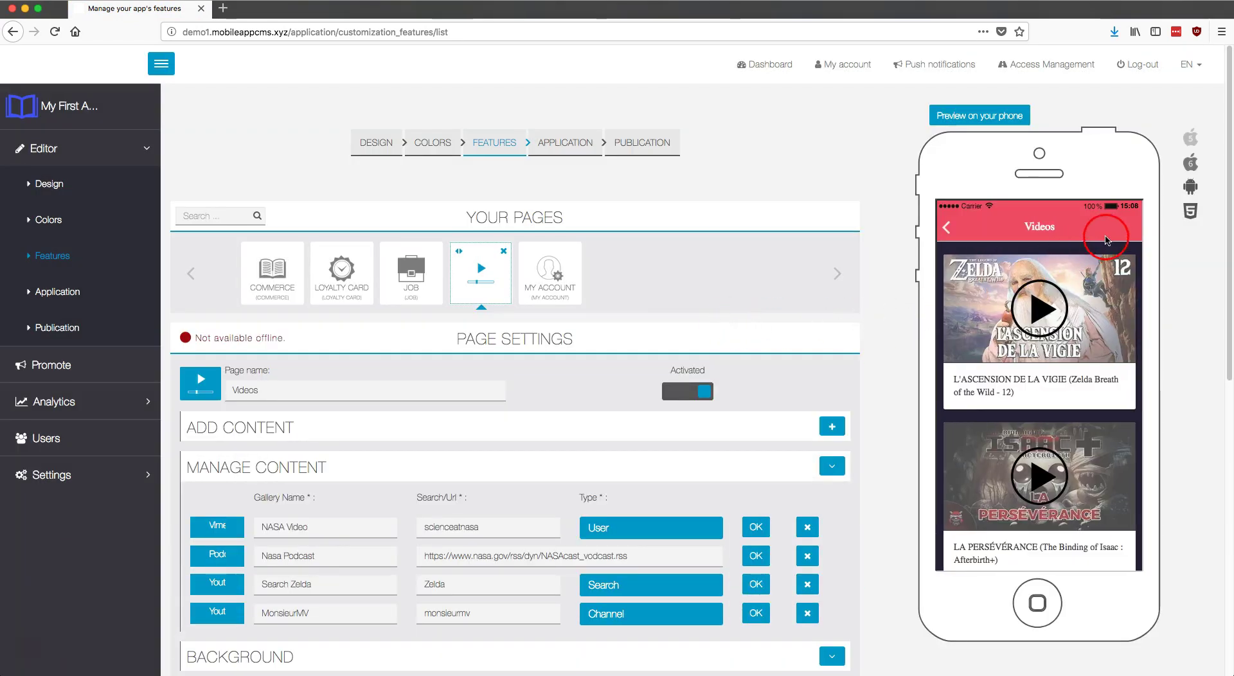
# - View the Nasa Podcast gallery and the NASA Video gallery in the phone preview
pyautogui.click(1135, 232)
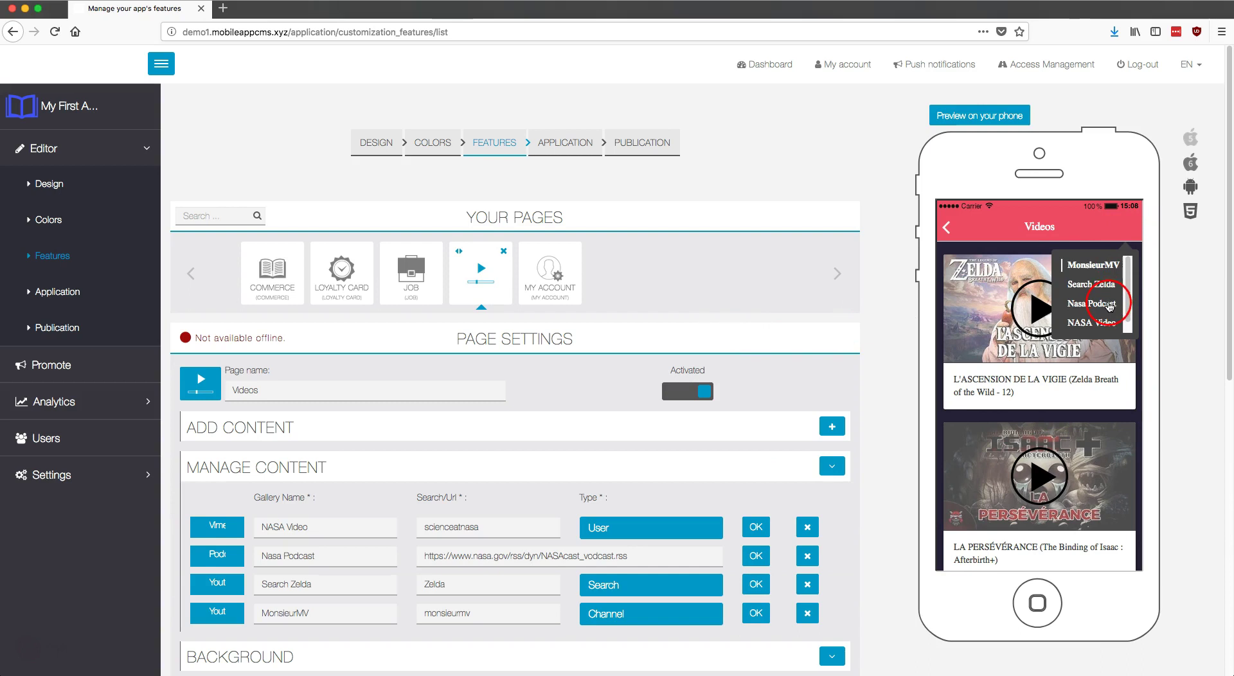
pyautogui.click(1109, 306)
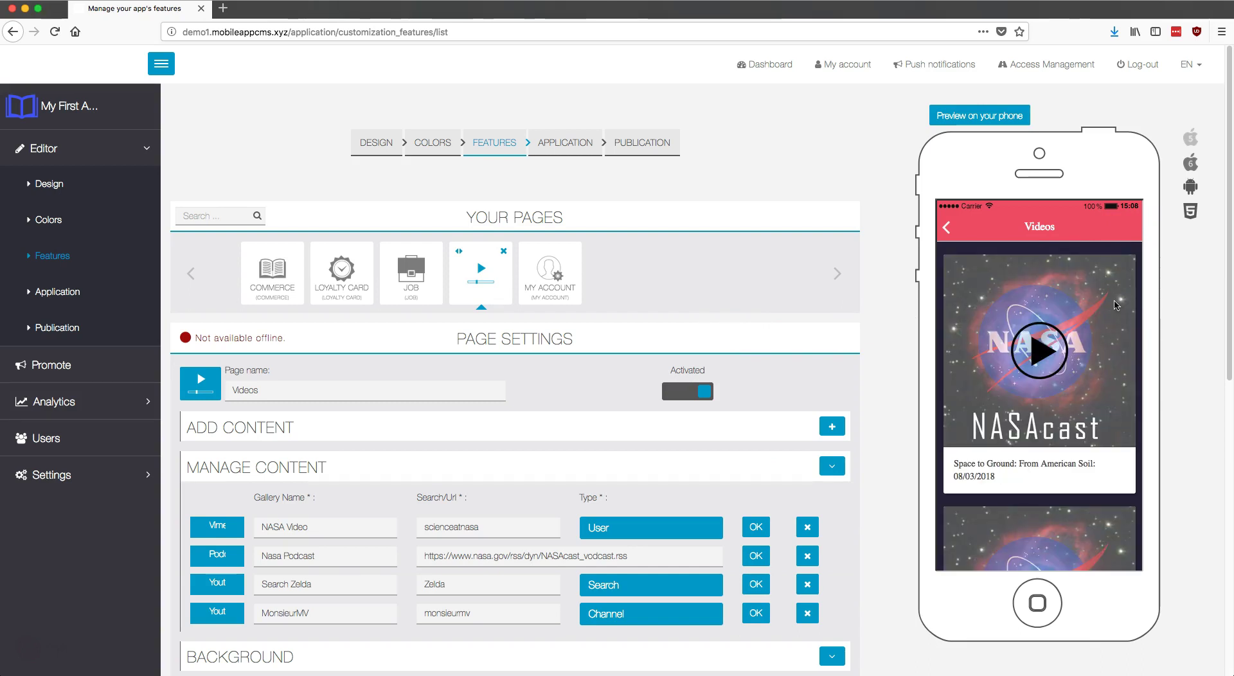
pyautogui.click(1138, 233)
pyautogui.click(1096, 323)
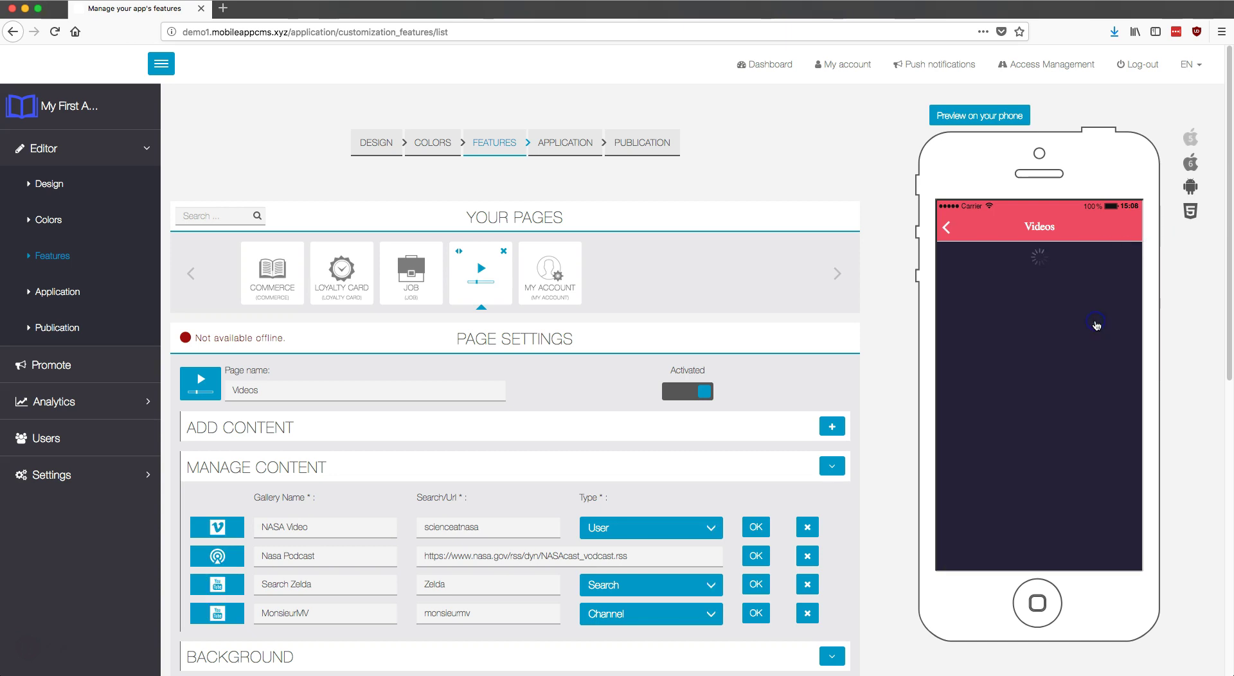